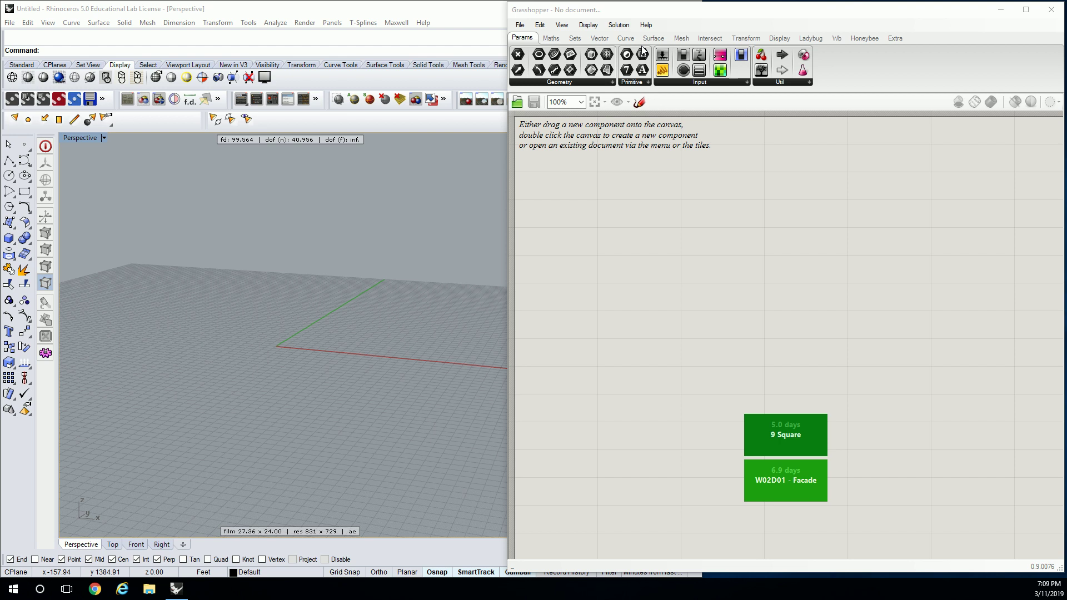
Place a Construct Point component from the Vector tab's Point panel onto the canvas
click(600, 39)
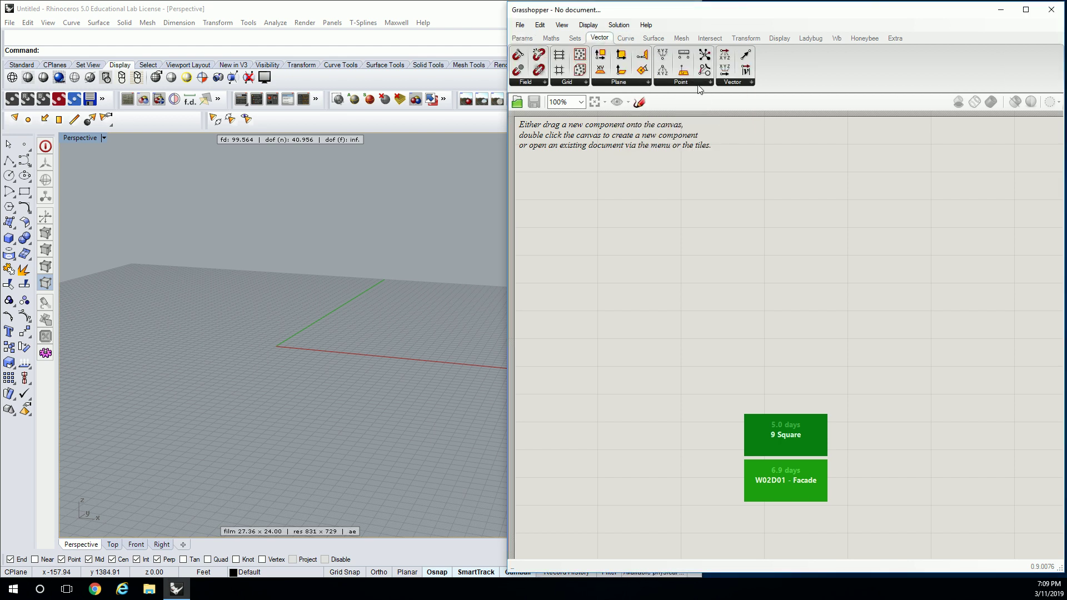
click(699, 83)
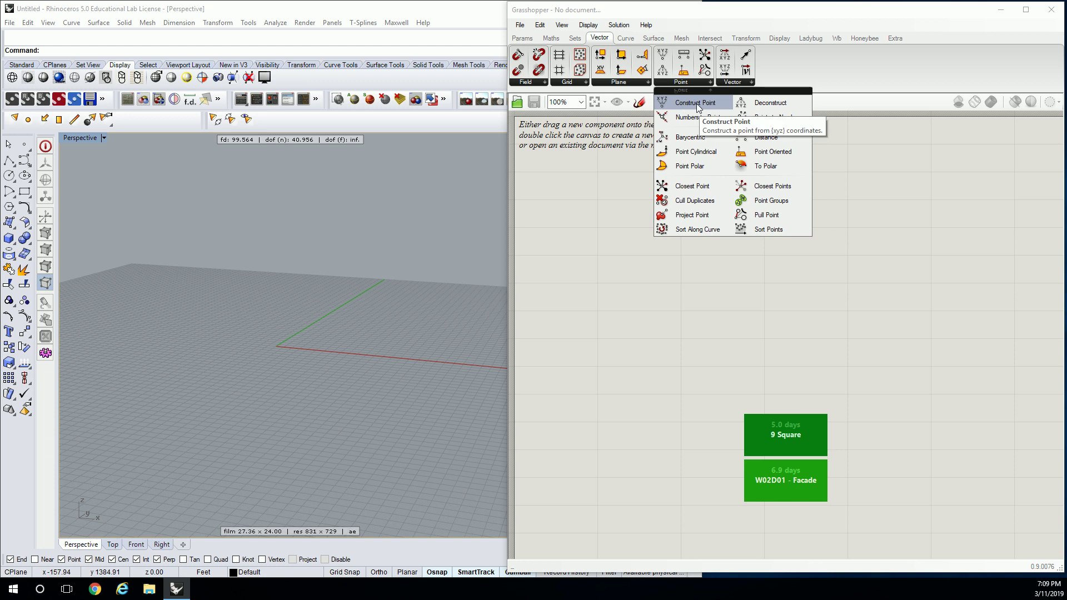
drag(696, 103, 701, 294)
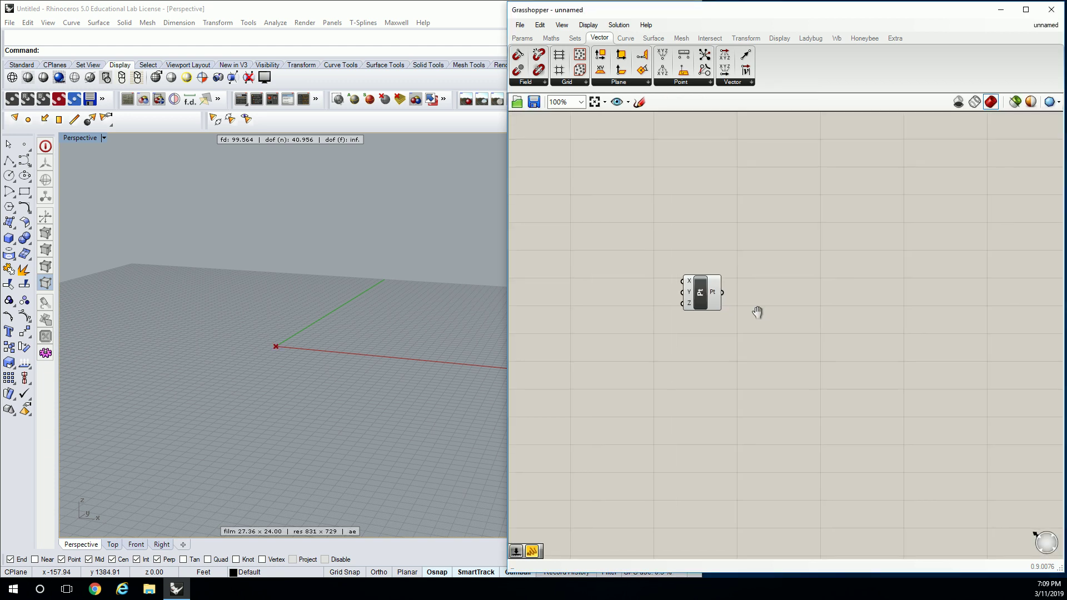
click(701, 293)
Group the Construct Point component, name the group 'Vect | Pt', and shift it right
scroll(702, 295, up, 3)
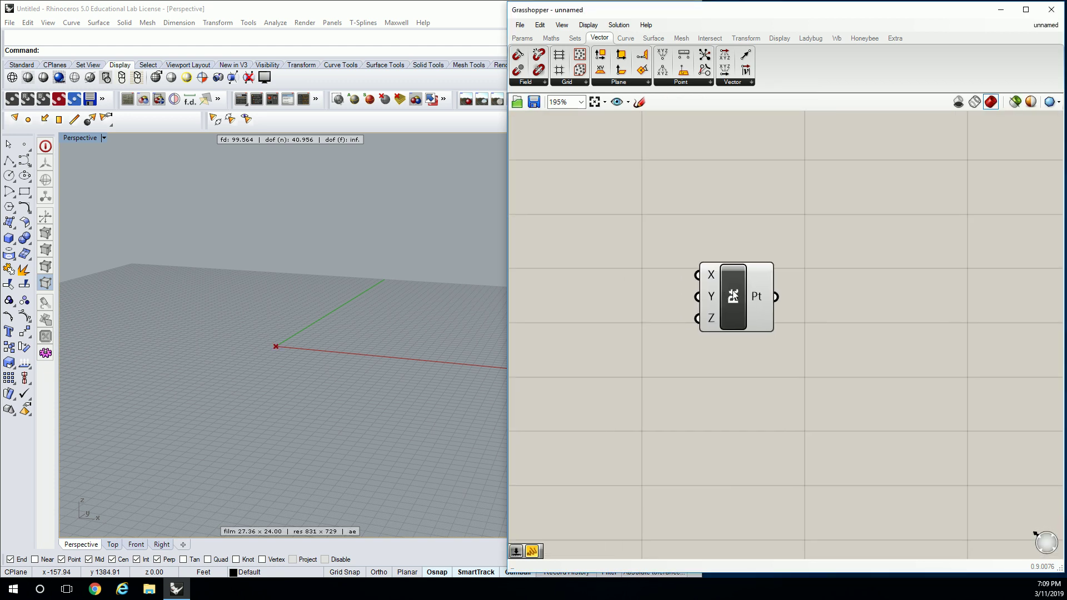
key(ctrl+g)
right_click(741, 259)
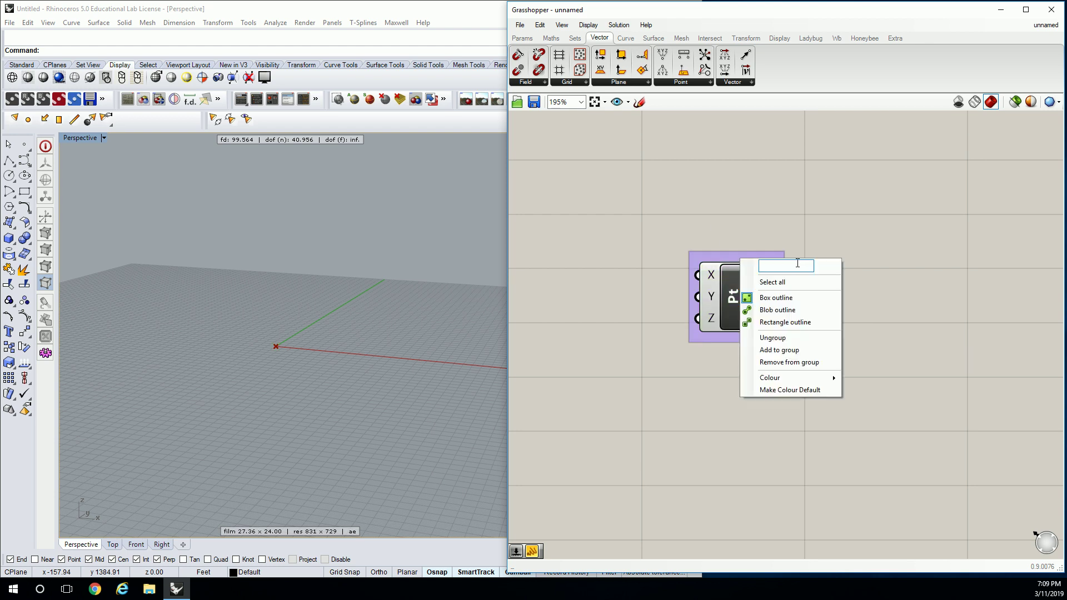
text(Vect | Pt)
key(Return)
drag(723, 303, 843, 312)
click(692, 248)
scroll(692, 247, down, 3)
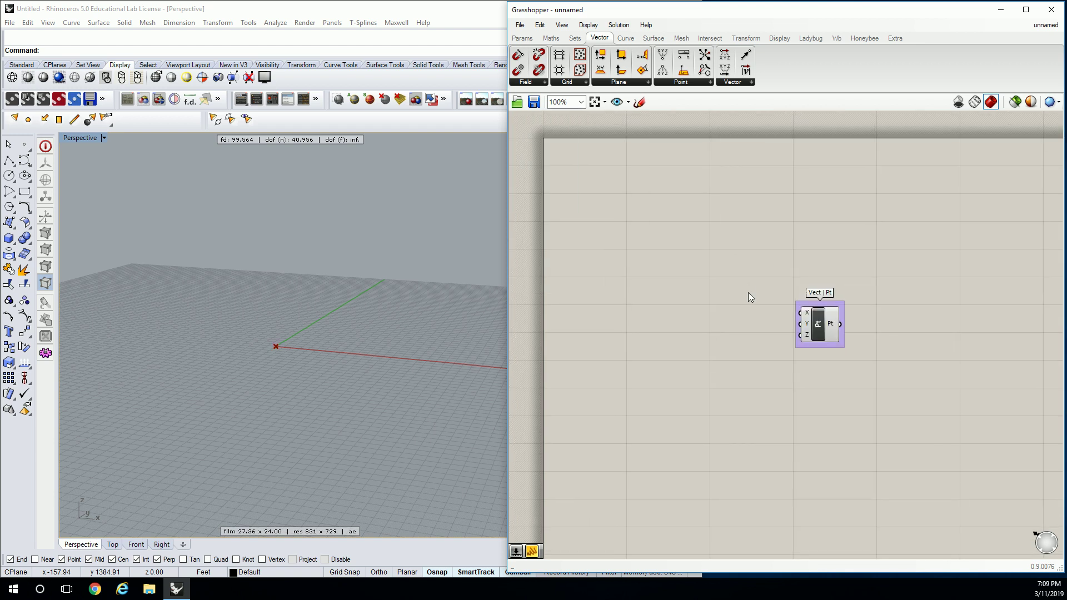
scroll(746, 287, up, 2)
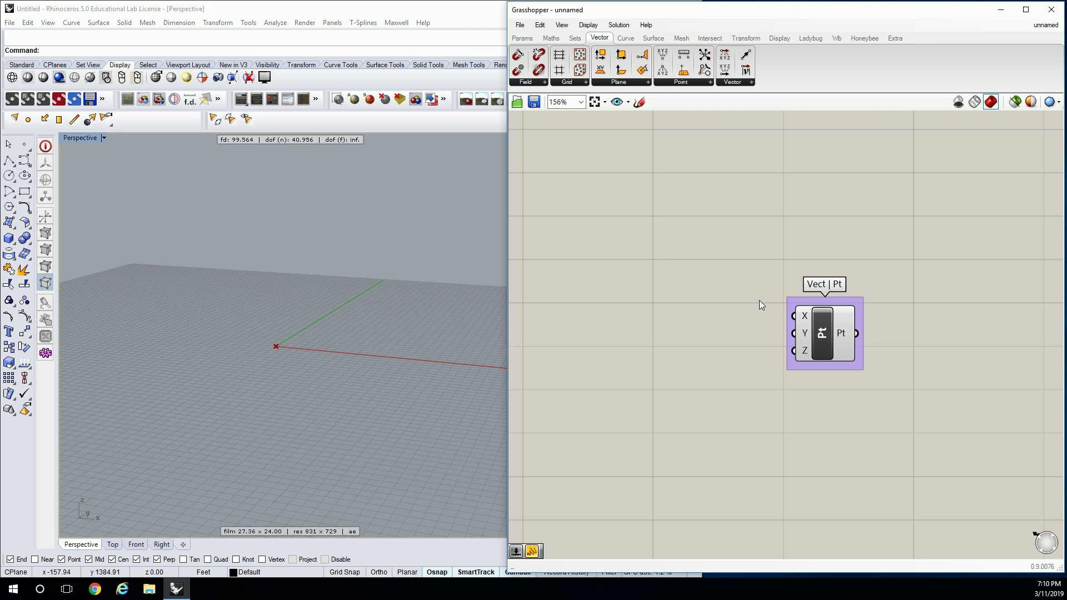
scroll(760, 300, up, 1)
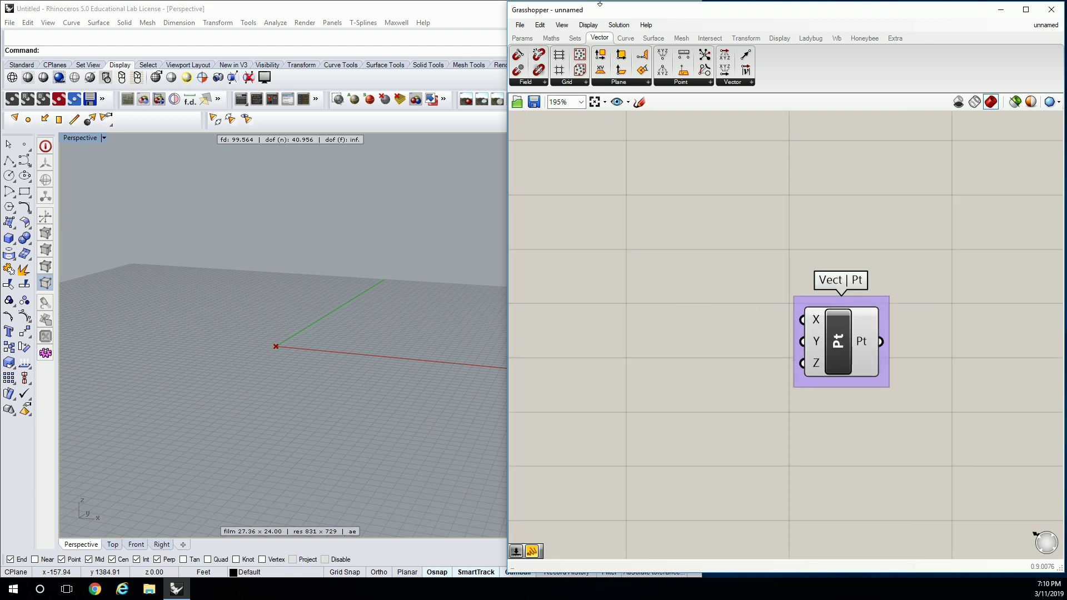
drag(833, 338, 888, 335)
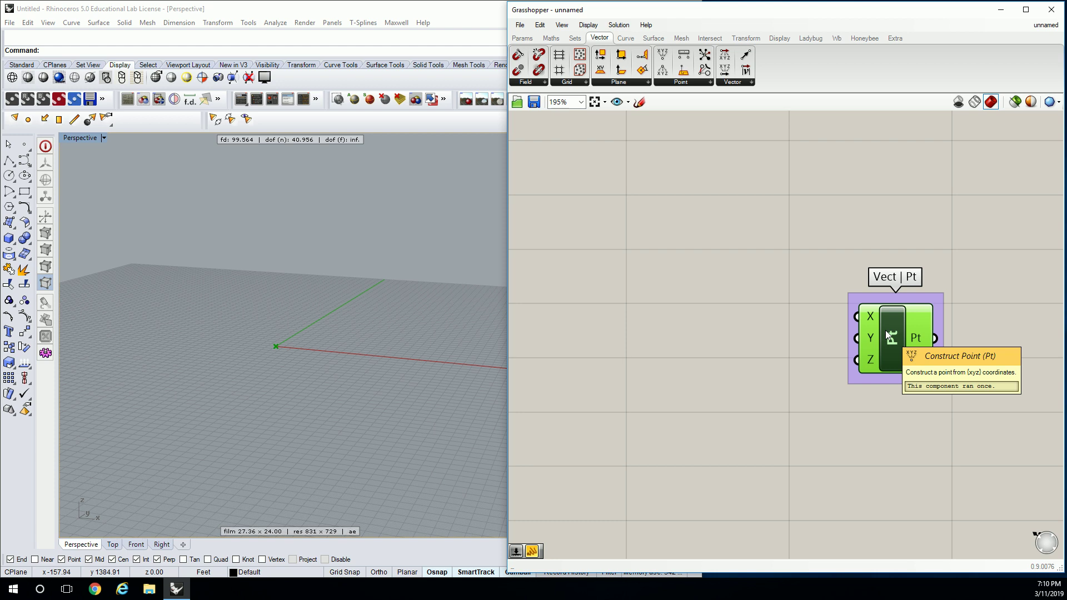
Place a Series component and wrap it in a group named 'Set | Seq'
click(575, 37)
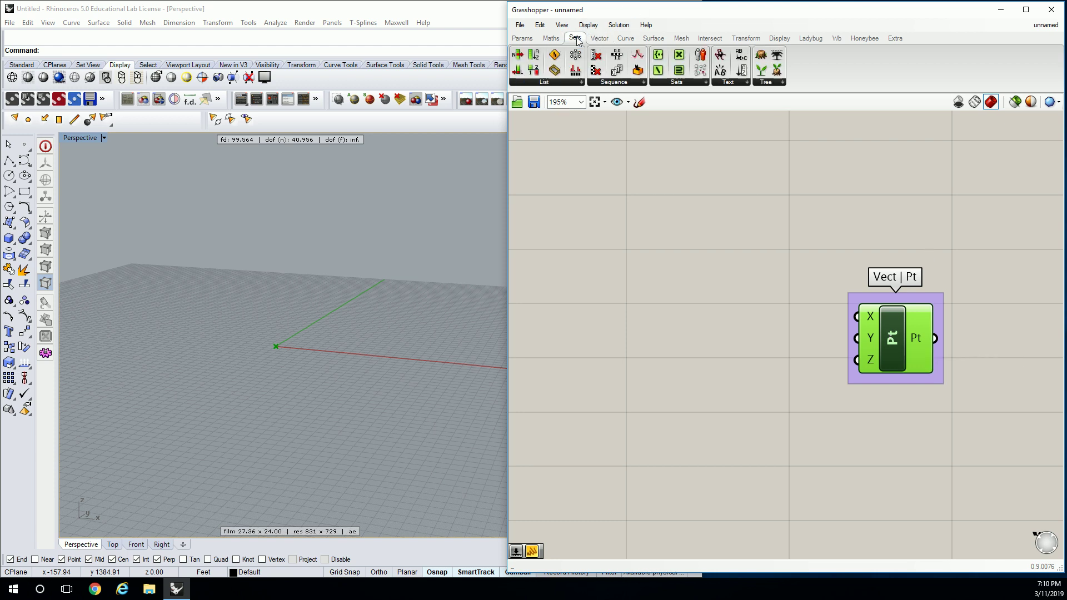
click(630, 84)
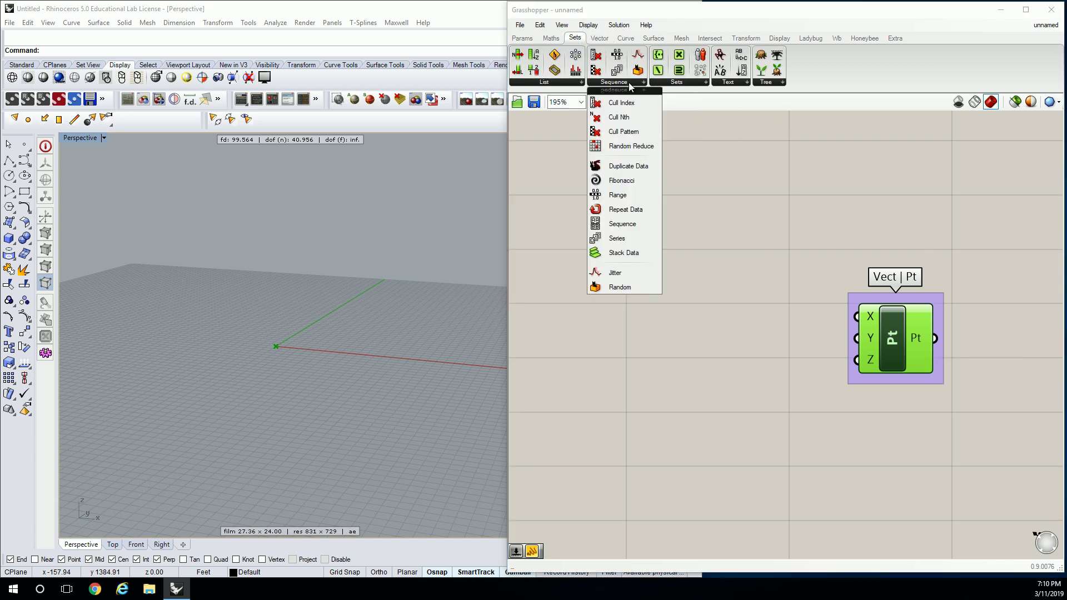
drag(617, 239, 721, 318)
key(ctrl+g)
click(720, 239)
right_click(728, 276)
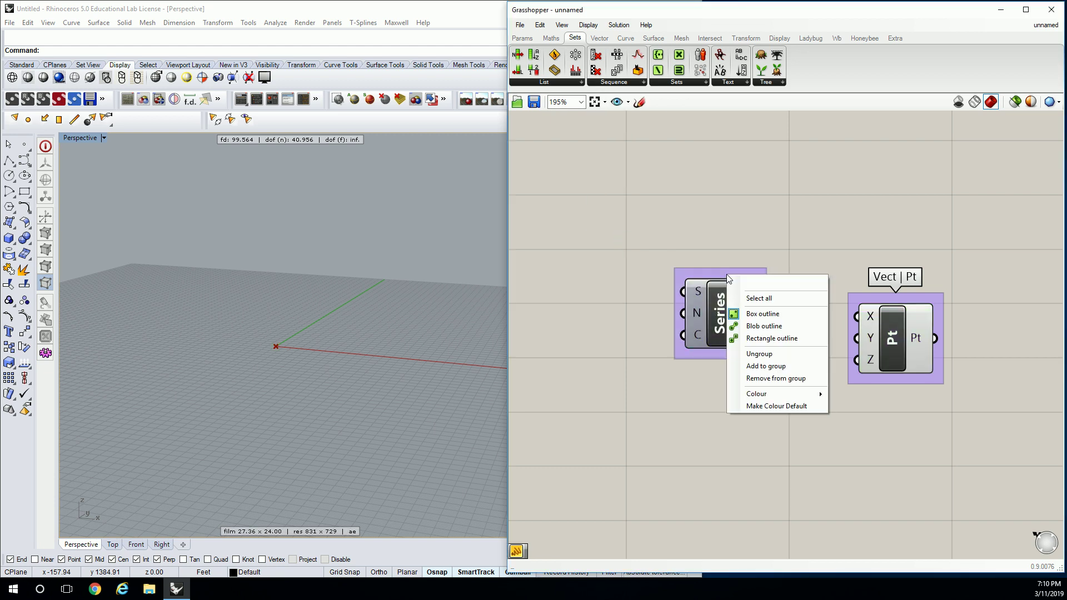
click(746, 281)
text(Set | S)
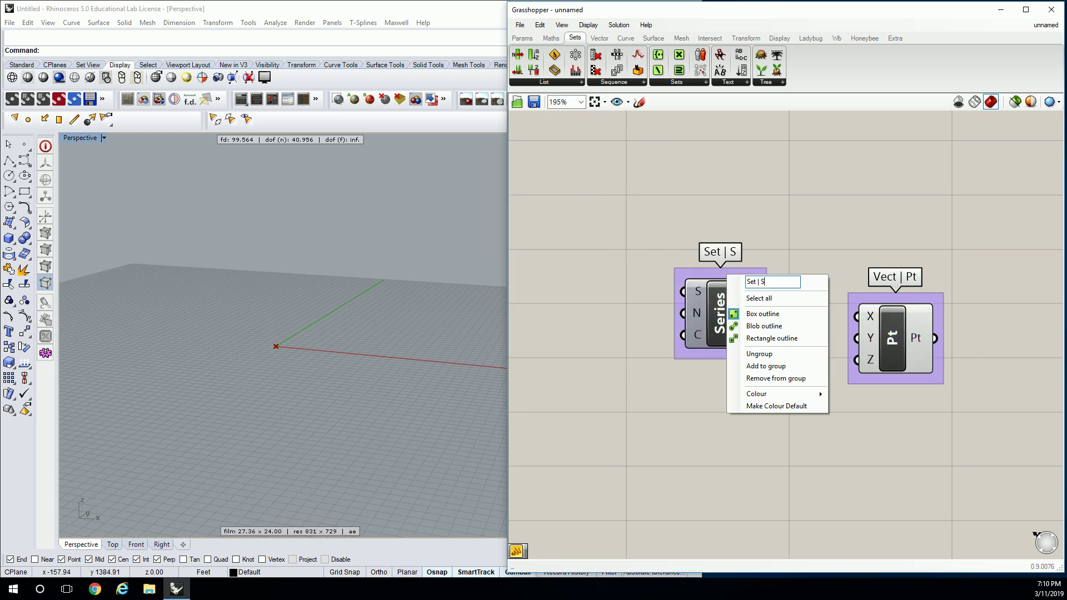
text(eq)
key(Return)
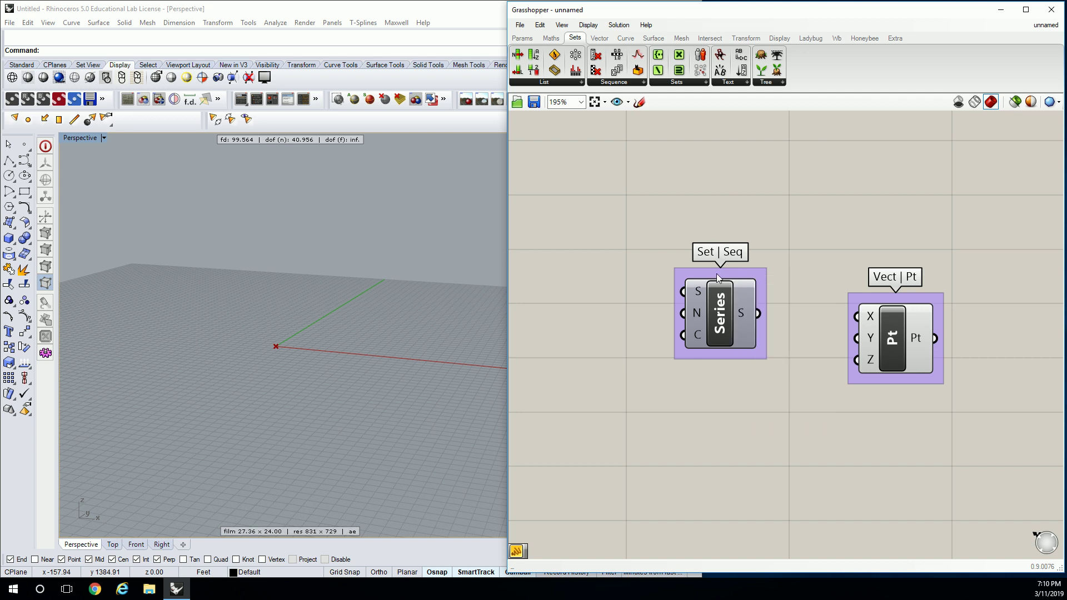
drag(720, 303, 746, 276)
right_drag(747, 276, 684, 263)
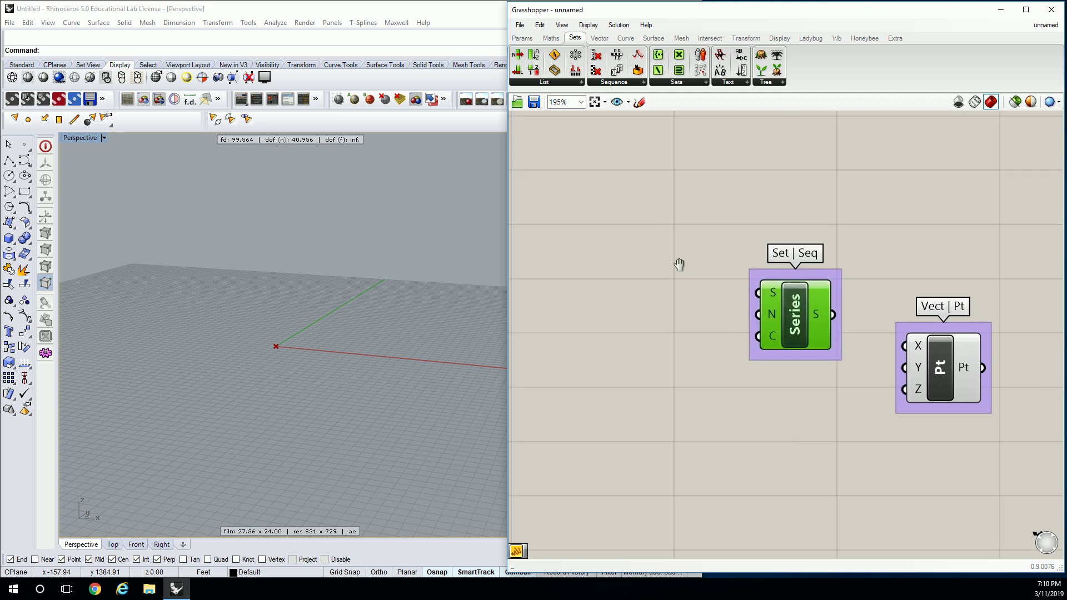
Add a panel reading 0 and wire it into the Series start input
click(523, 40)
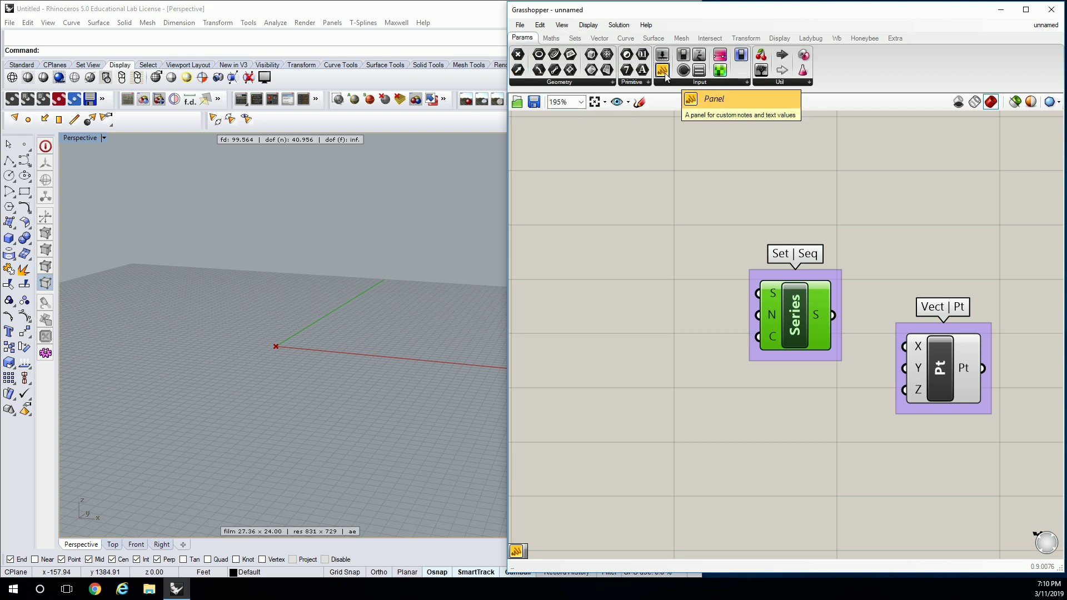
drag(665, 75, 598, 192)
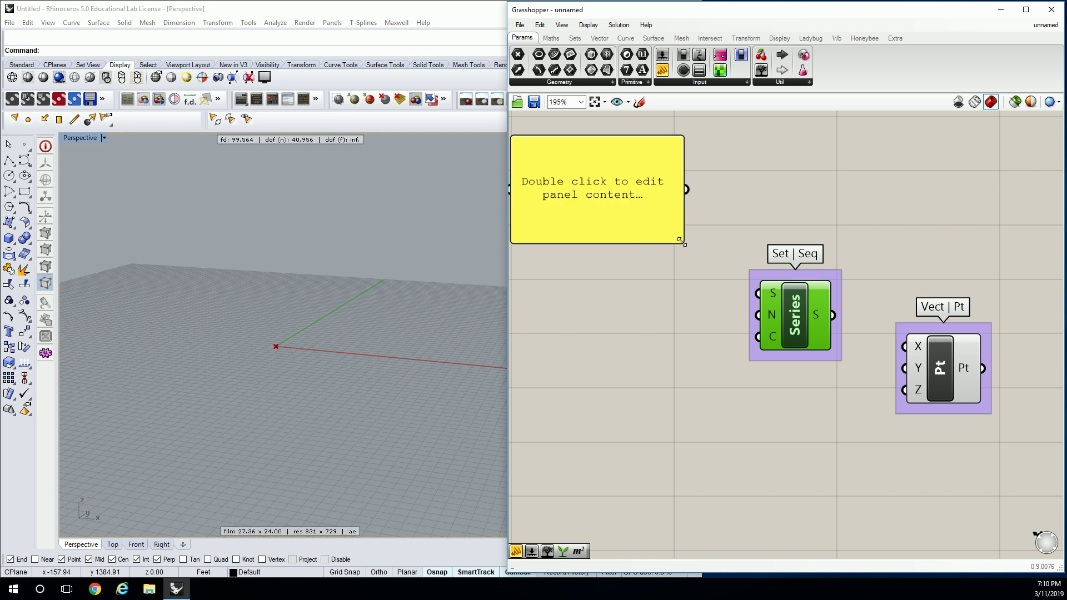
drag(681, 242, 675, 291)
double_click(676, 291)
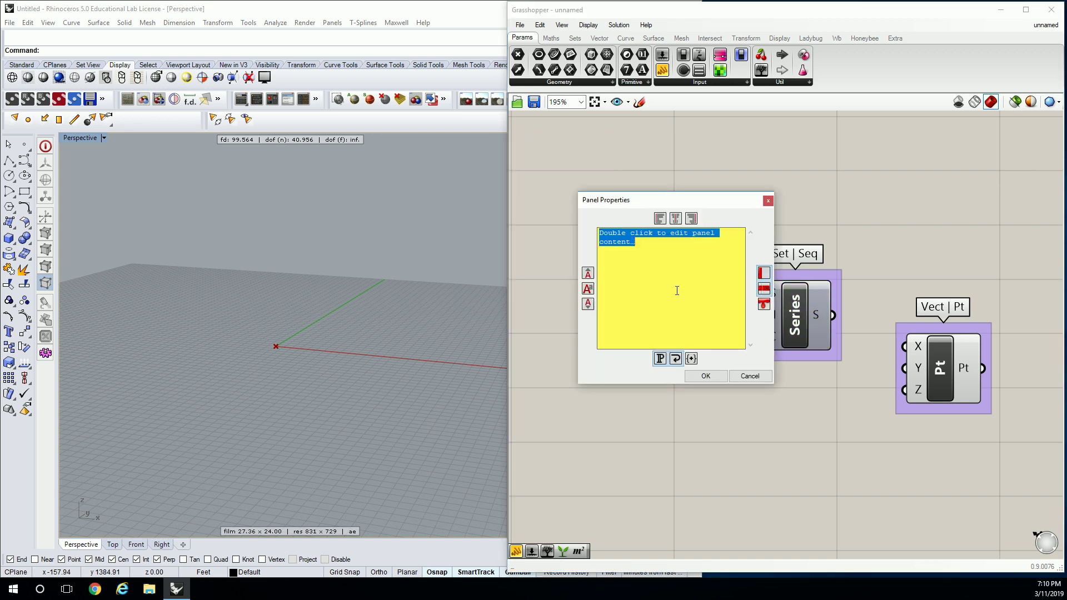
text(0)
click(714, 376)
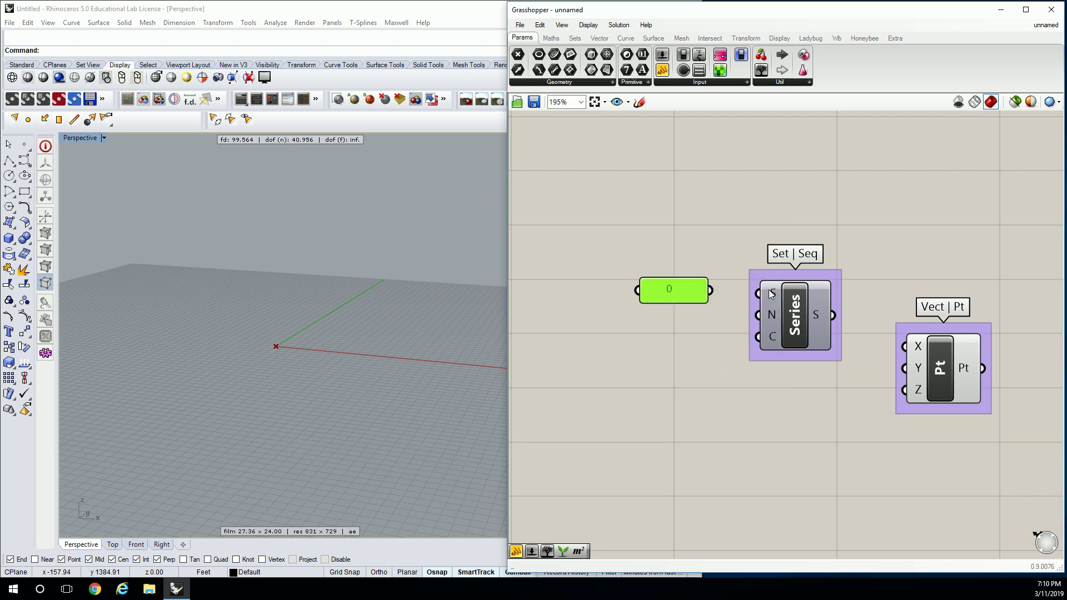
drag(711, 291, 763, 294)
Duplicate the panel below the first and change its value to 1 for the step
key(ctrl+c)
key(ctrl+v)
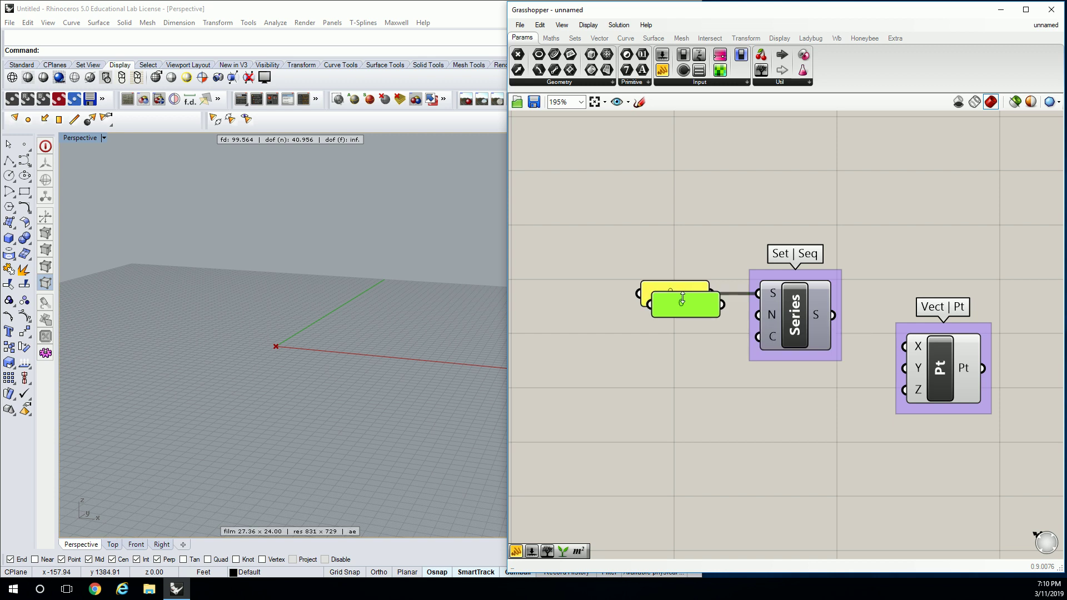
drag(682, 298, 682, 322)
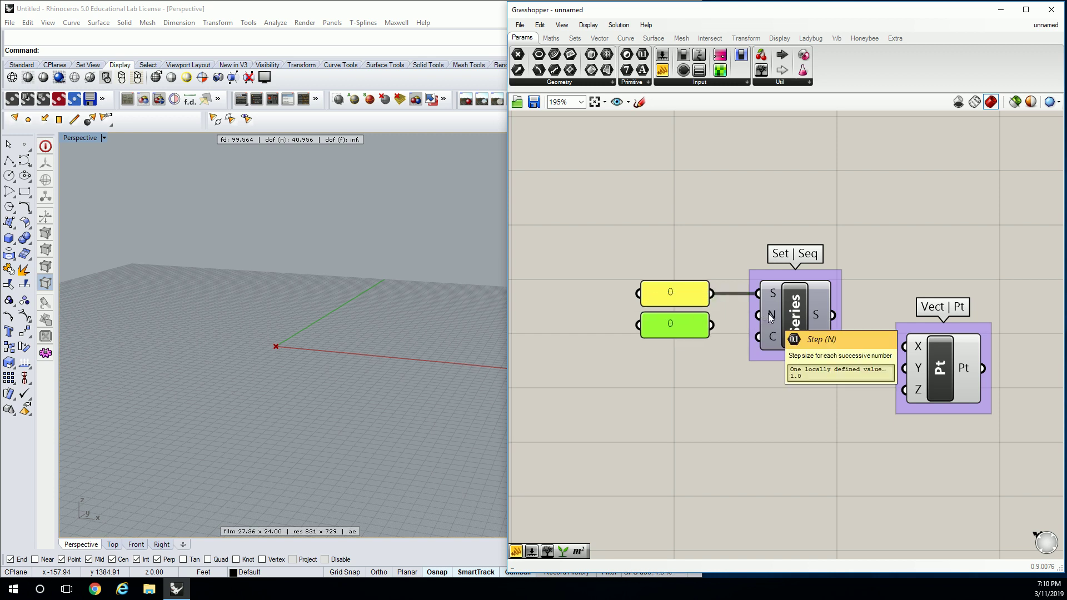
double_click(686, 323)
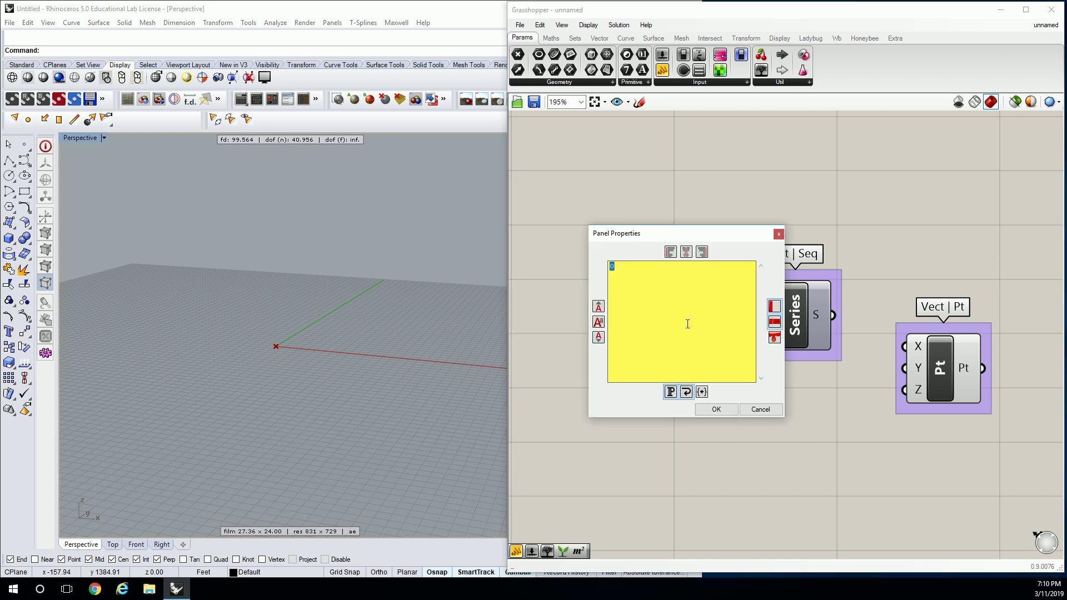
text(1)
click(716, 409)
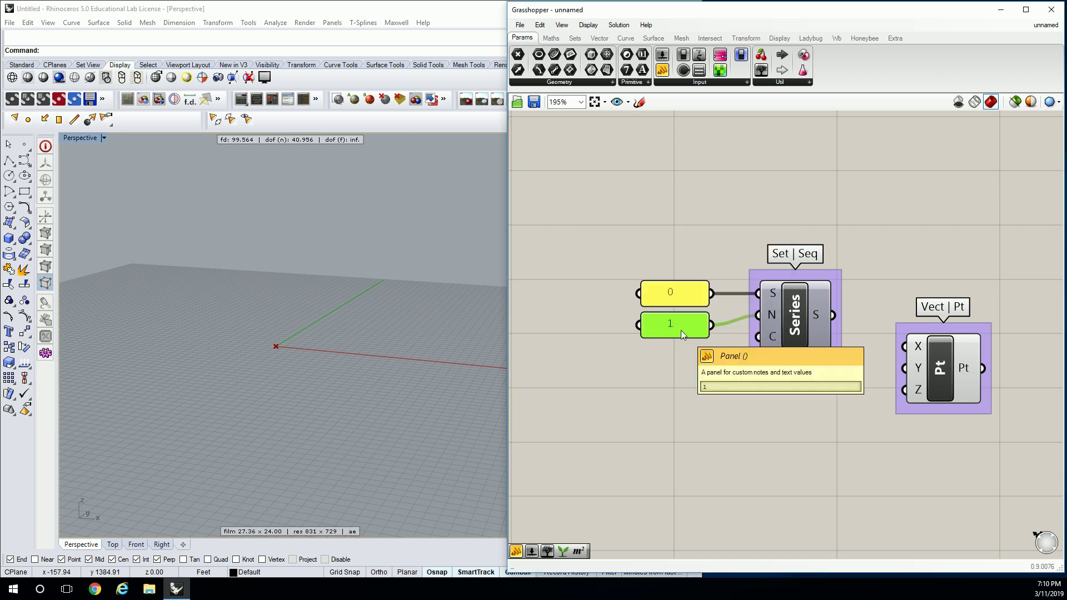
Copy the 1 panel, change it to 10, and wire it into the Series count
alt+drag(681, 331, 688, 358)
double_click(684, 358)
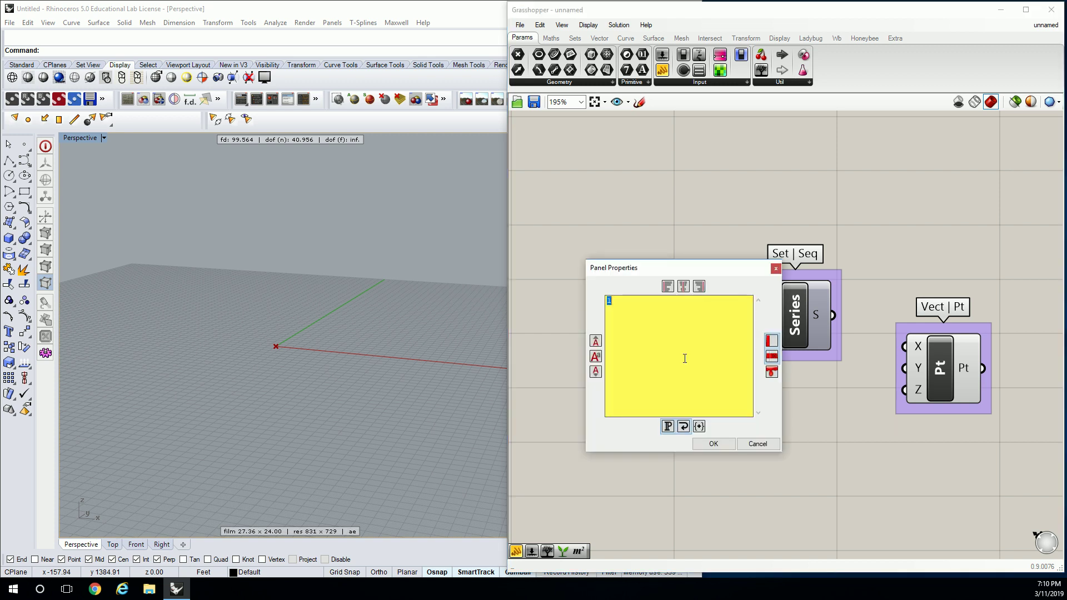
text(10)
click(712, 443)
drag(713, 357, 758, 337)
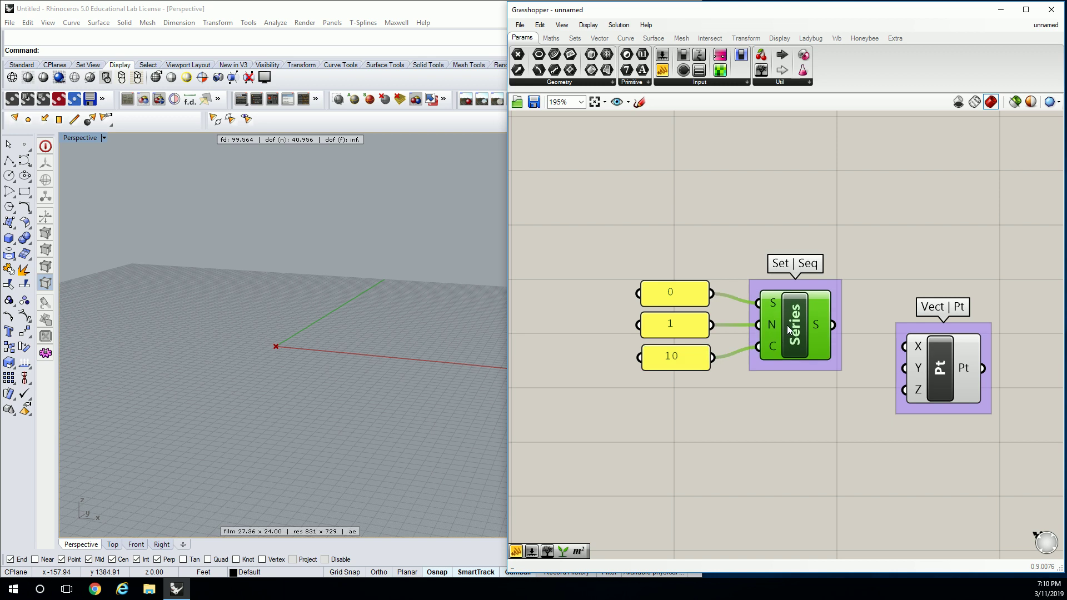
click(857, 298)
right_drag(895, 286, 754, 204)
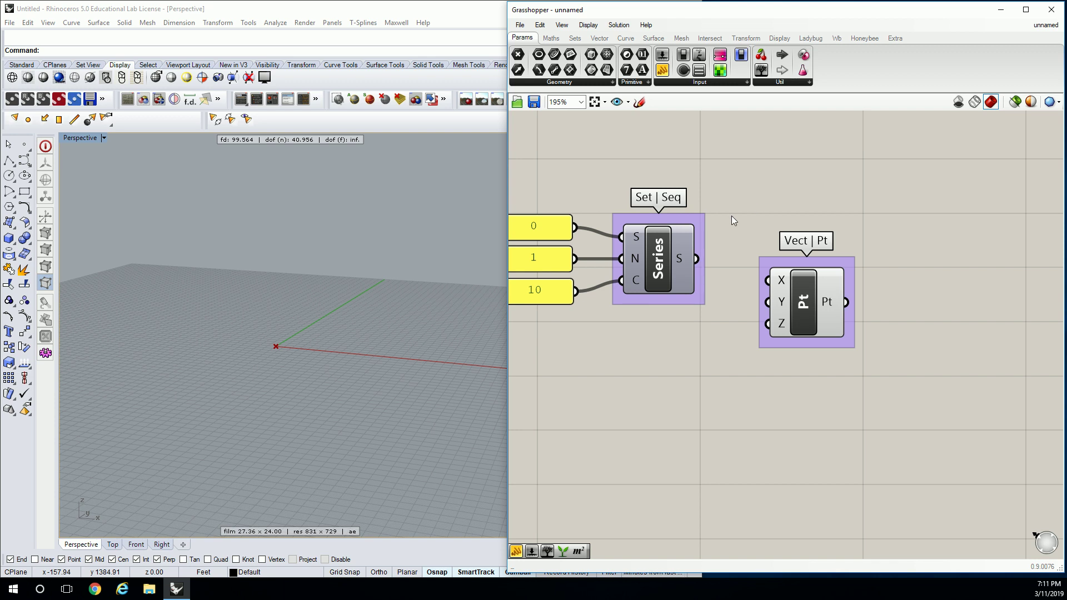
Wire the Series output into Construct Point's X input, giving ten points along Rhino's x-axis
drag(696, 259, 768, 280)
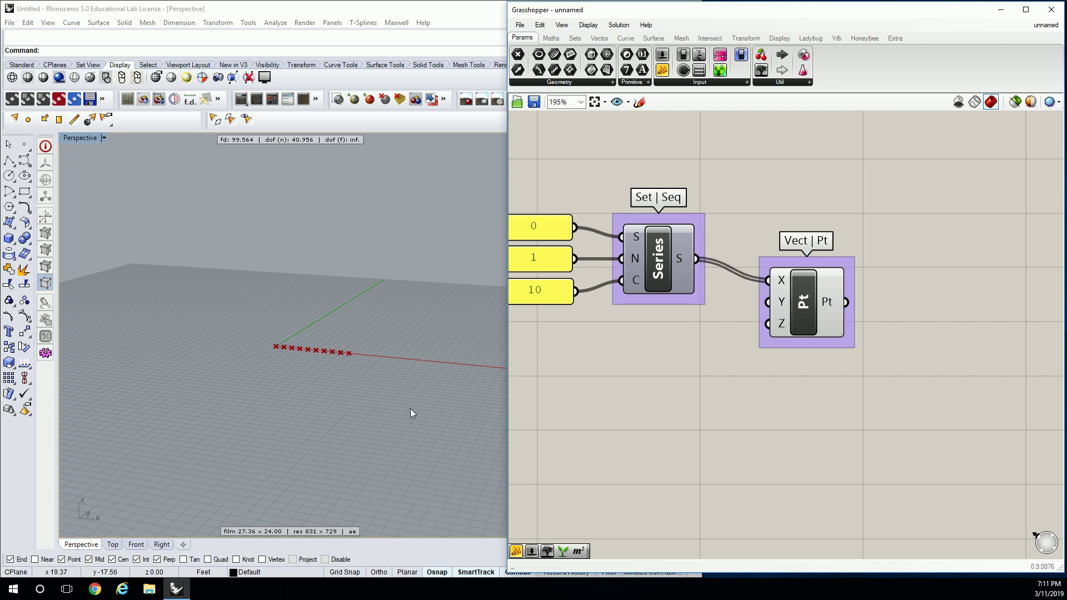
scroll(337, 339, up, 5)
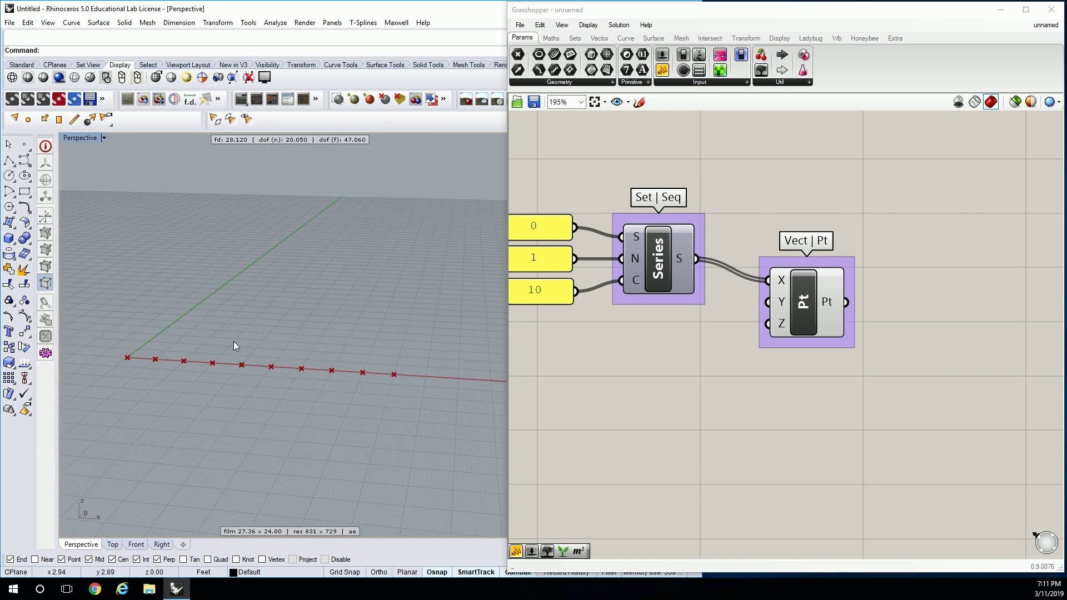
right_drag(238, 344, 263, 302)
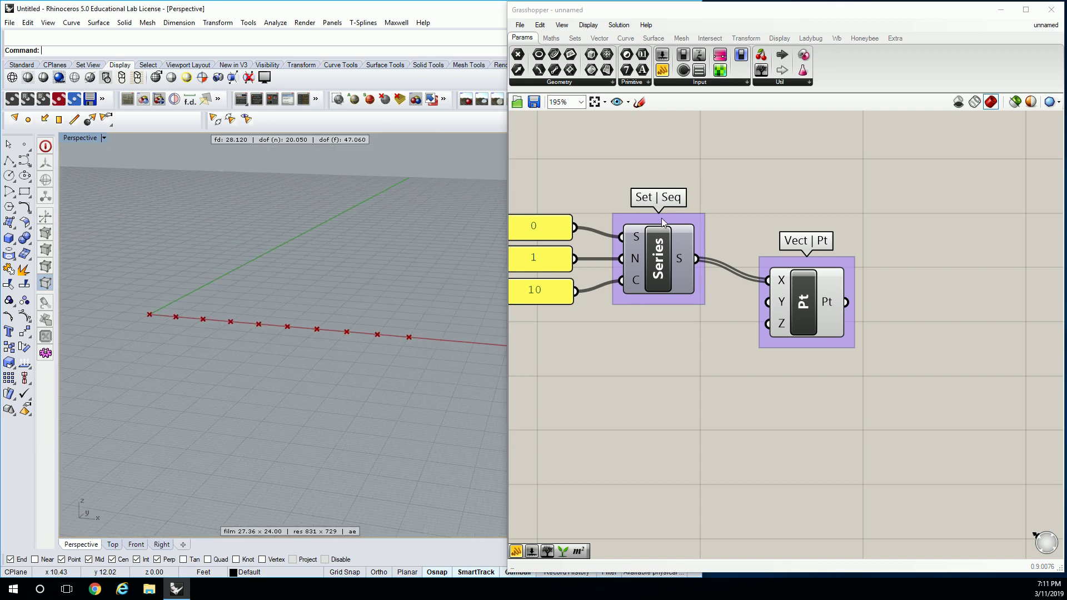
right_drag(728, 210, 792, 215)
drag(875, 312, 867, 285)
click(803, 205)
drag(724, 270, 731, 271)
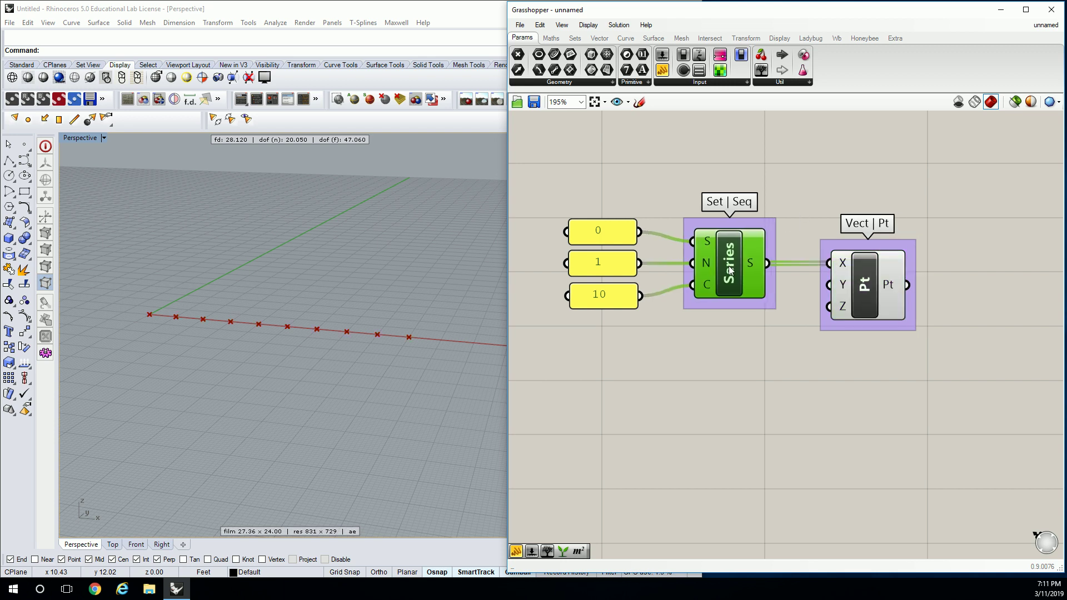
Change the step panel from 1 to 2 and check the wider point spacing in Rhino
double_click(605, 270)
text(2)
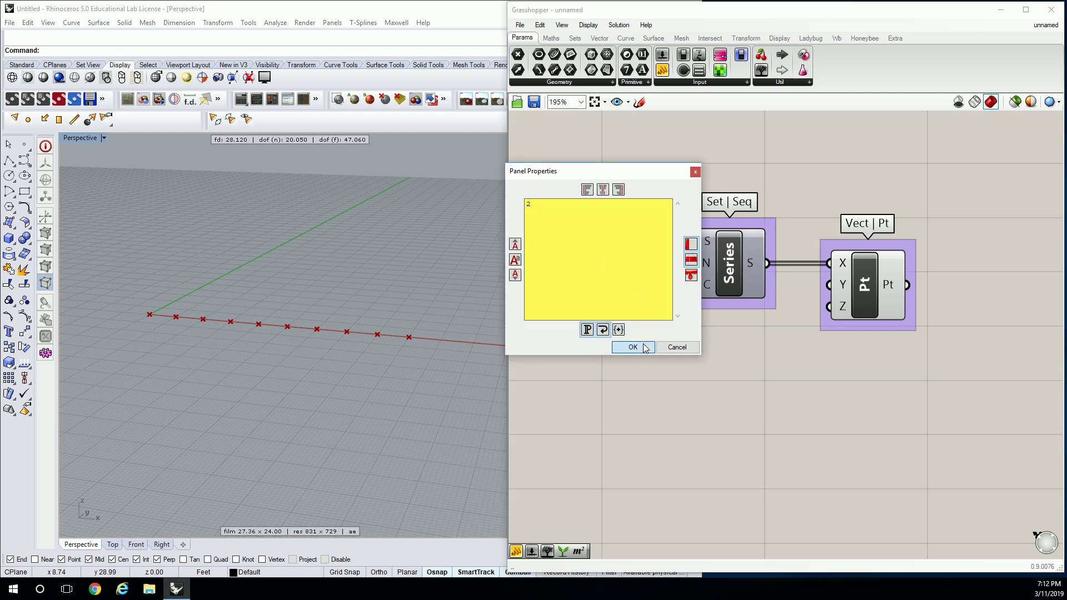
click(634, 347)
right_drag(393, 291, 352, 300)
scroll(358, 304, up, 5)
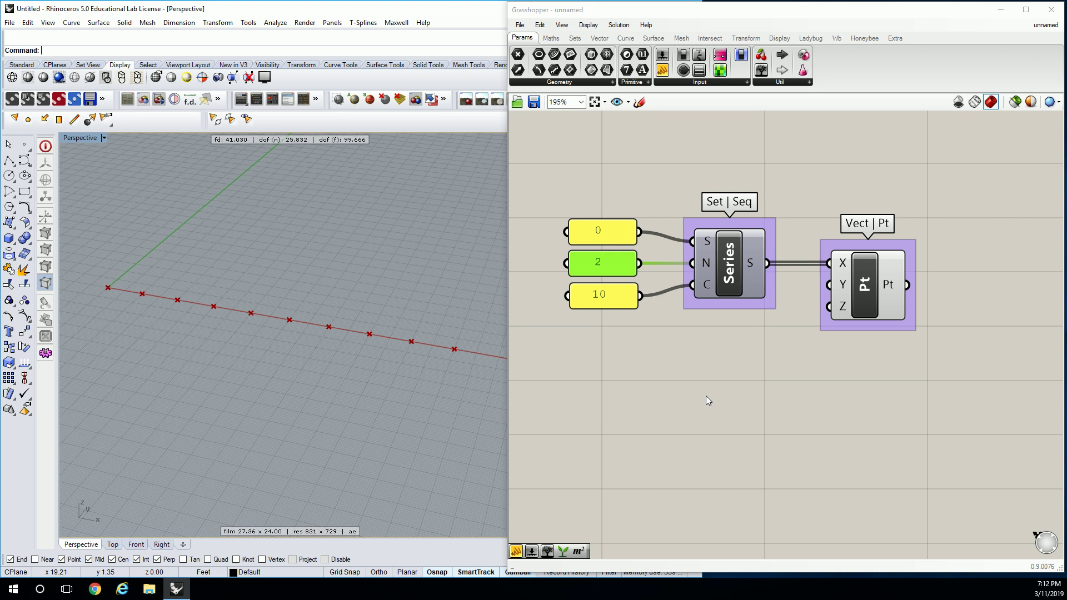
right_drag(774, 405, 720, 389)
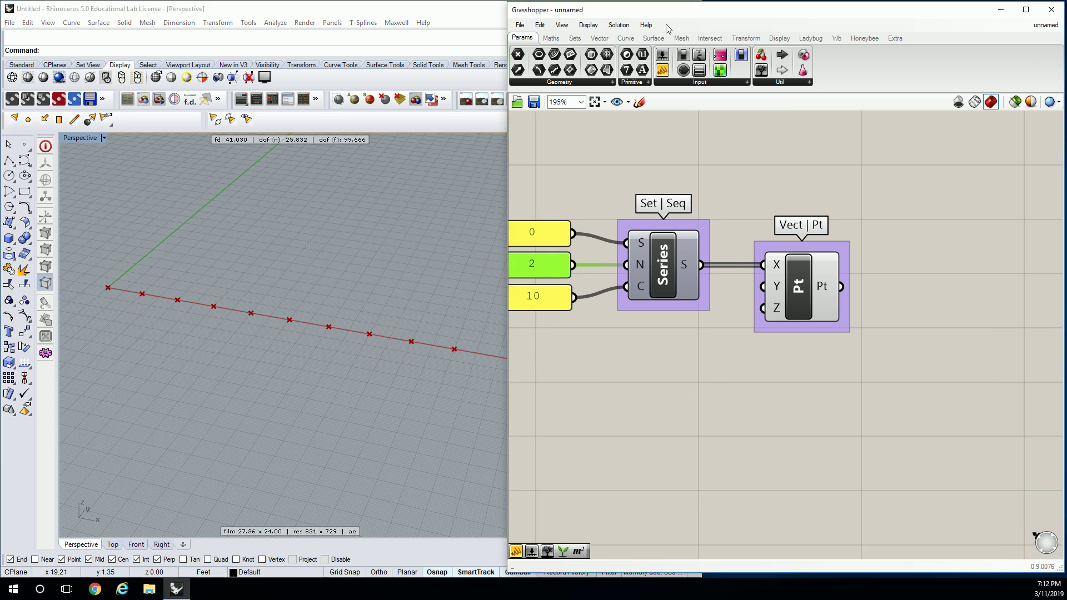
Place a Polygon component from the Curve tab's Primitive panel onto the canvas
click(626, 38)
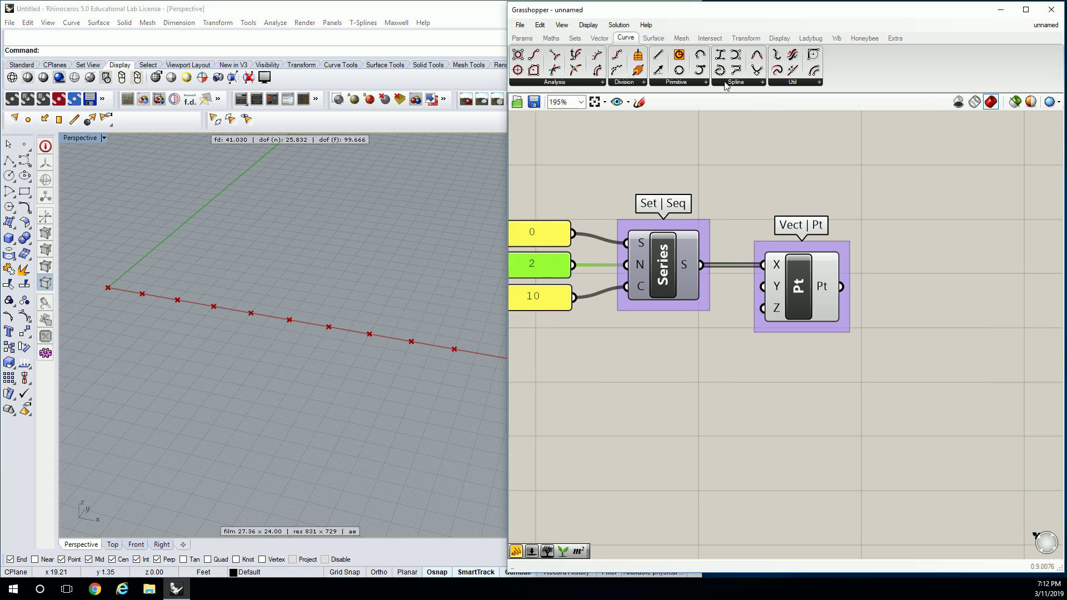
click(687, 82)
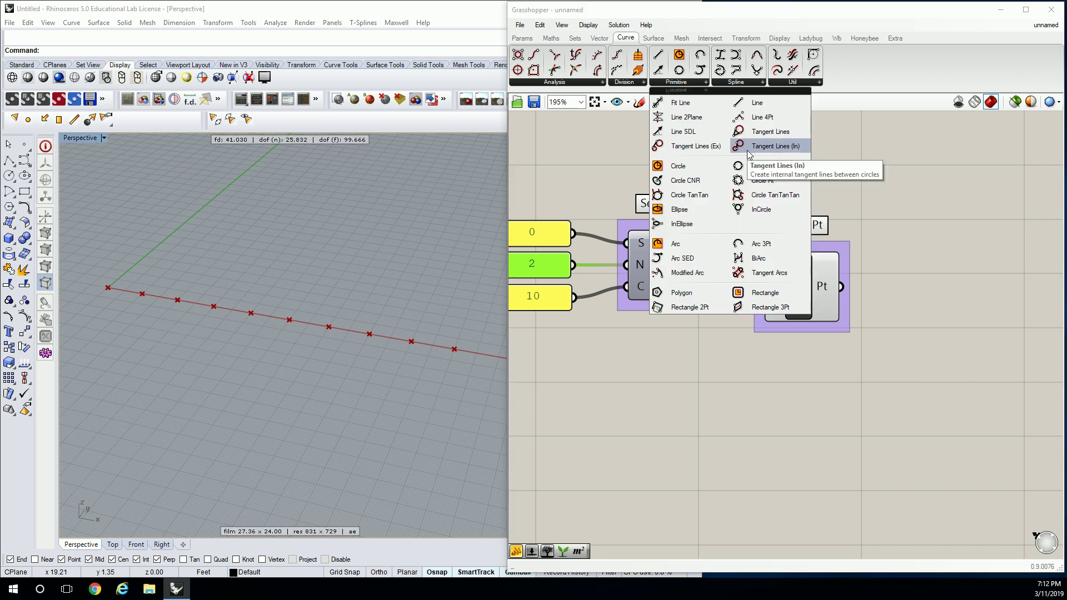
click(683, 293)
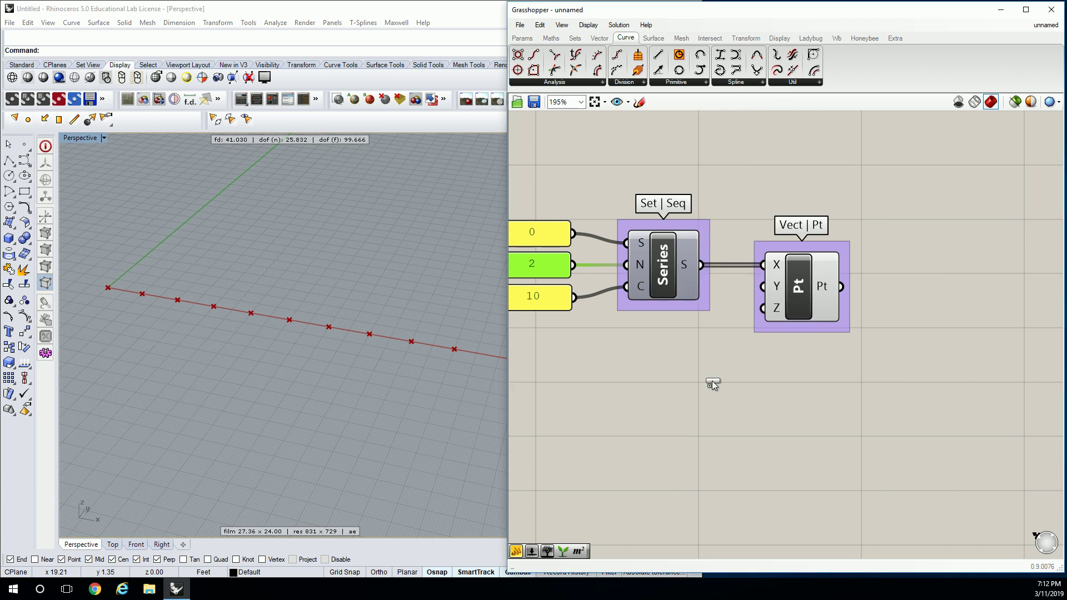
click(723, 406)
right_drag(742, 425, 681, 318)
drag(681, 318, 745, 321)
scroll(783, 346, down, 2)
scroll(676, 279, up, 1)
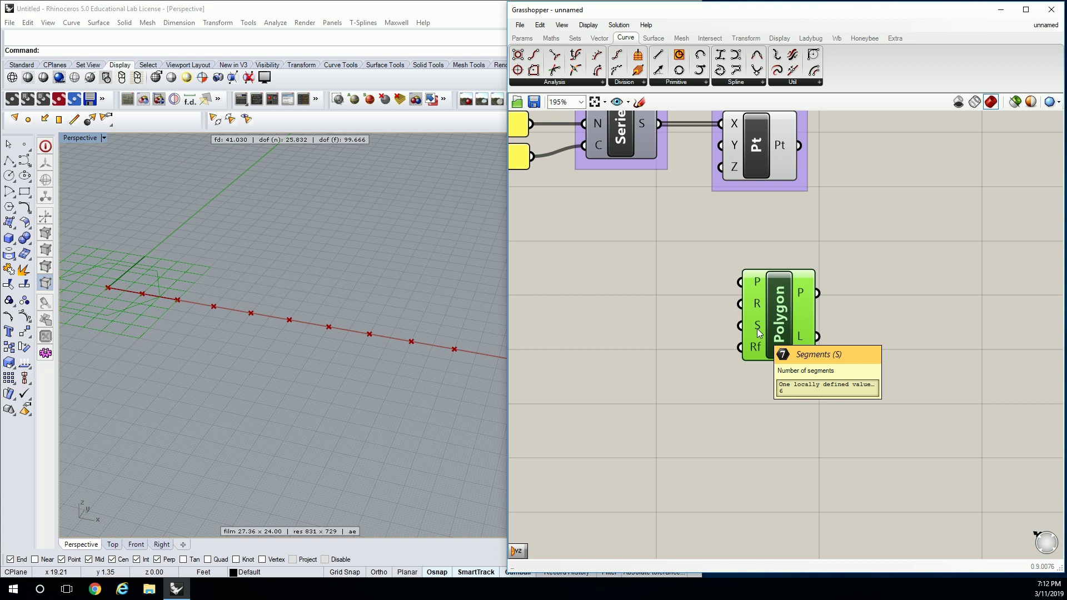
scroll(759, 332, down, 2)
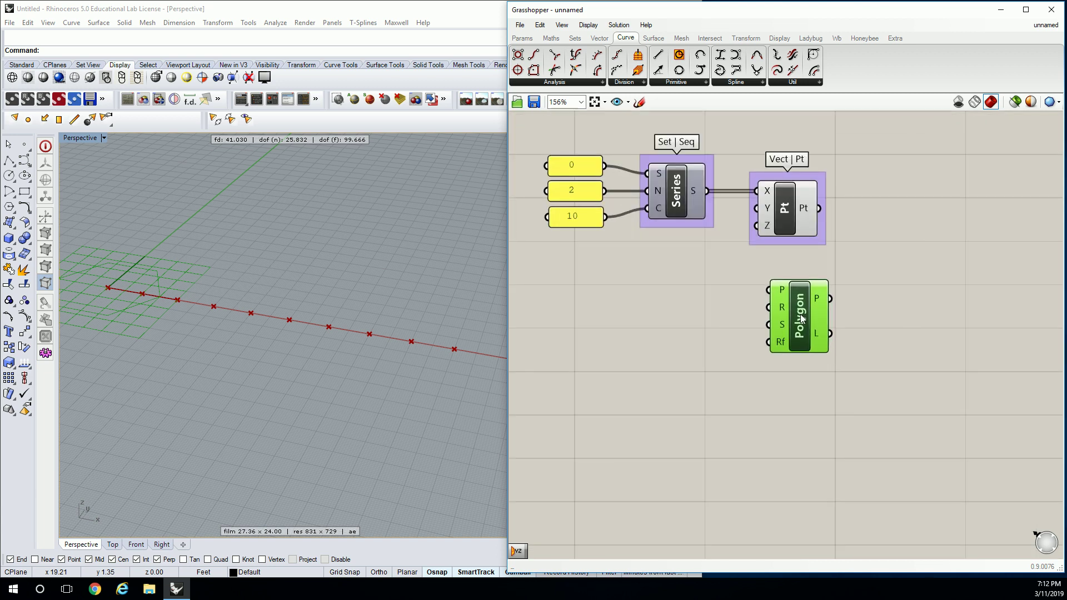
Move Polygon below Pt and wire the ten points into its plane input, drawing hexagons
drag(801, 318, 928, 276)
drag(820, 209, 875, 246)
scroll(345, 322, down, 3)
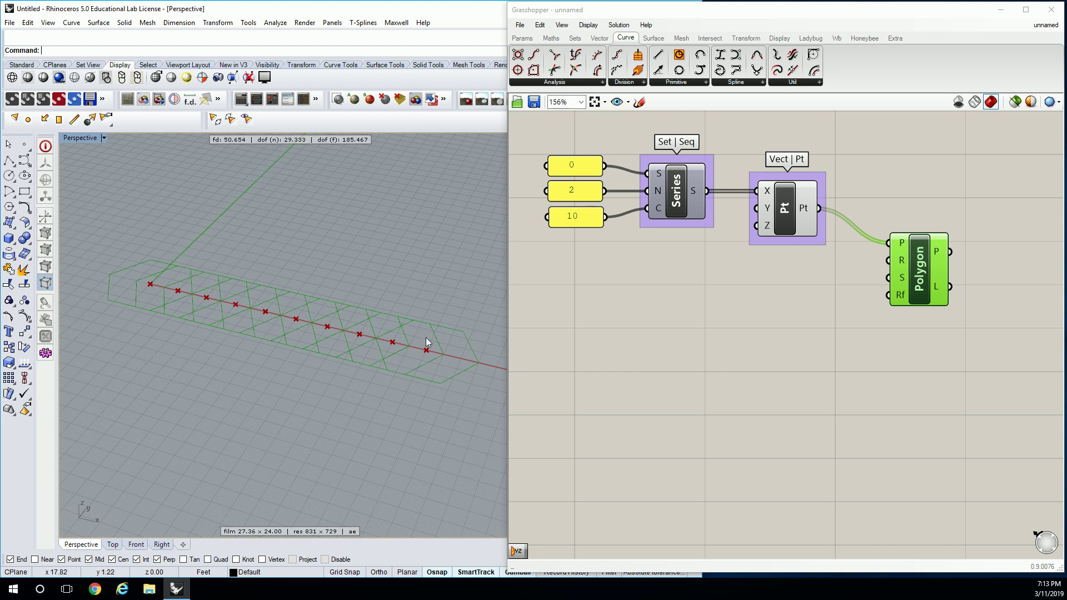
scroll(923, 184, up, 2)
mouse_move(870, 268)
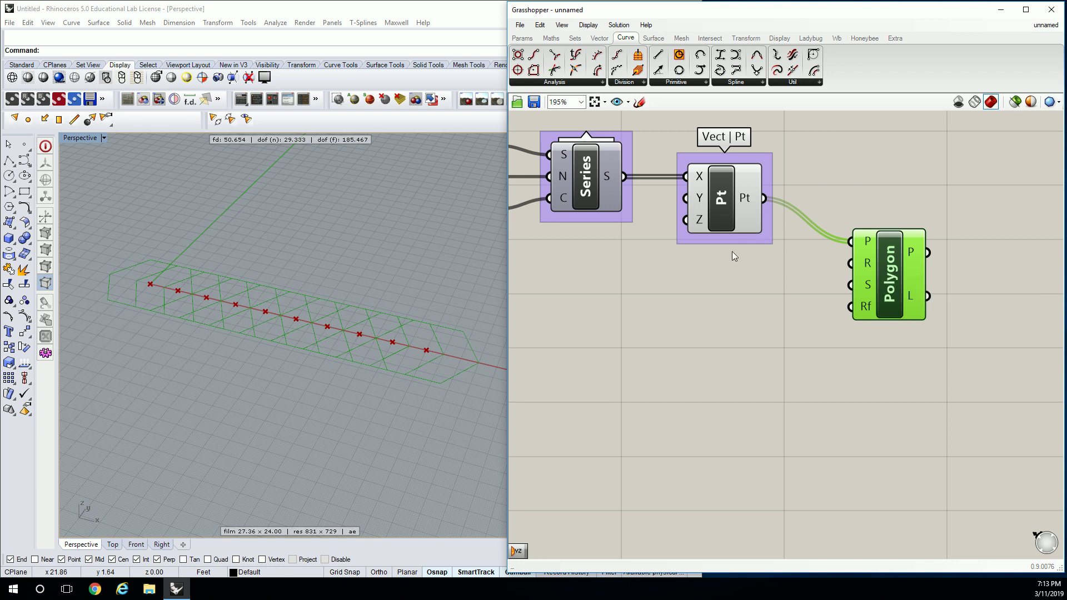
Create a 0–2.00 Radius slider with 0<2.00, wire it to Polygon R at 0.60
double_click(724, 289)
text(0<2.00)
key(Return)
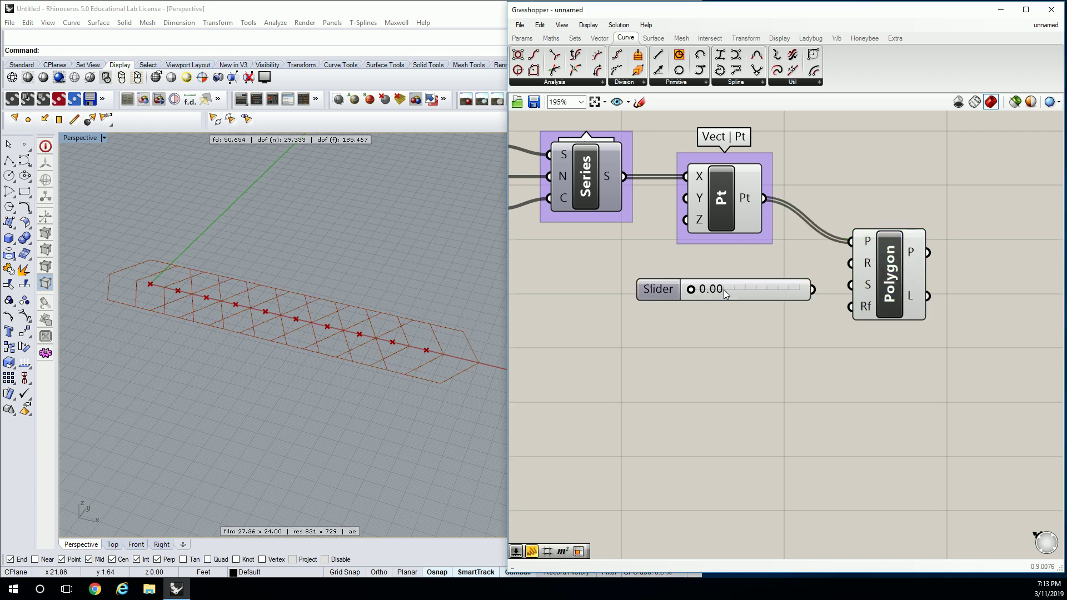
drag(813, 289, 851, 263)
drag(714, 294, 708, 267)
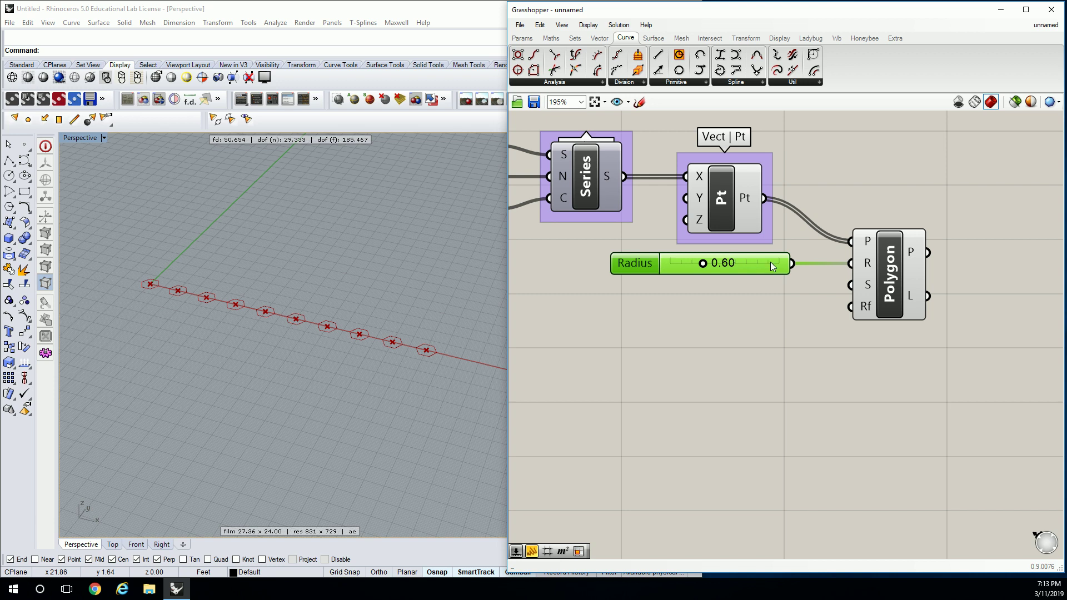
Add a Segments number slider via 0<, wire it to Polygon's S input and set 4
mouse_move(872, 290)
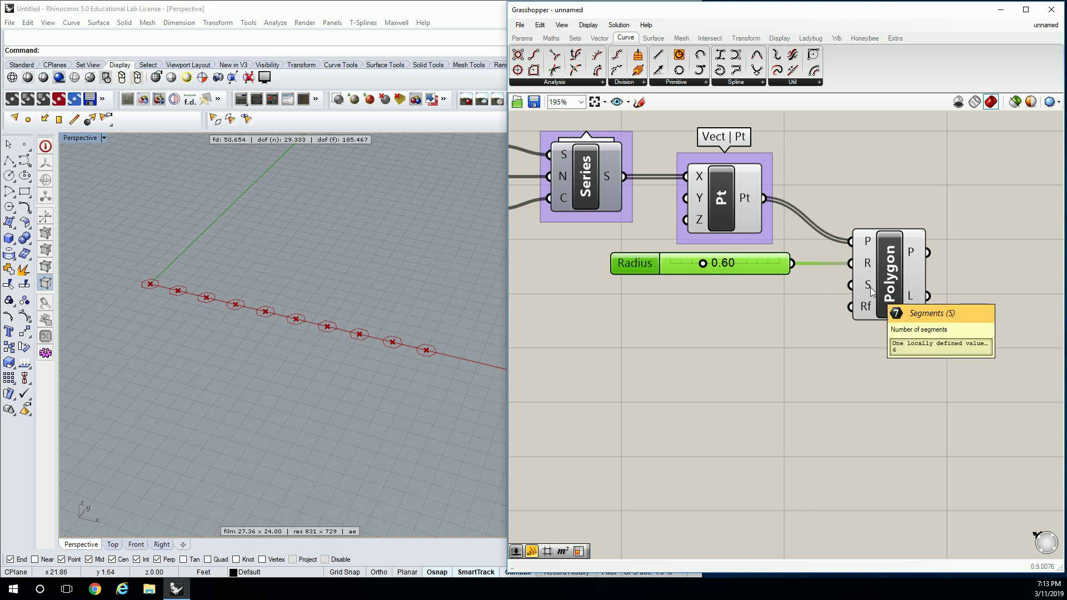
click(803, 302)
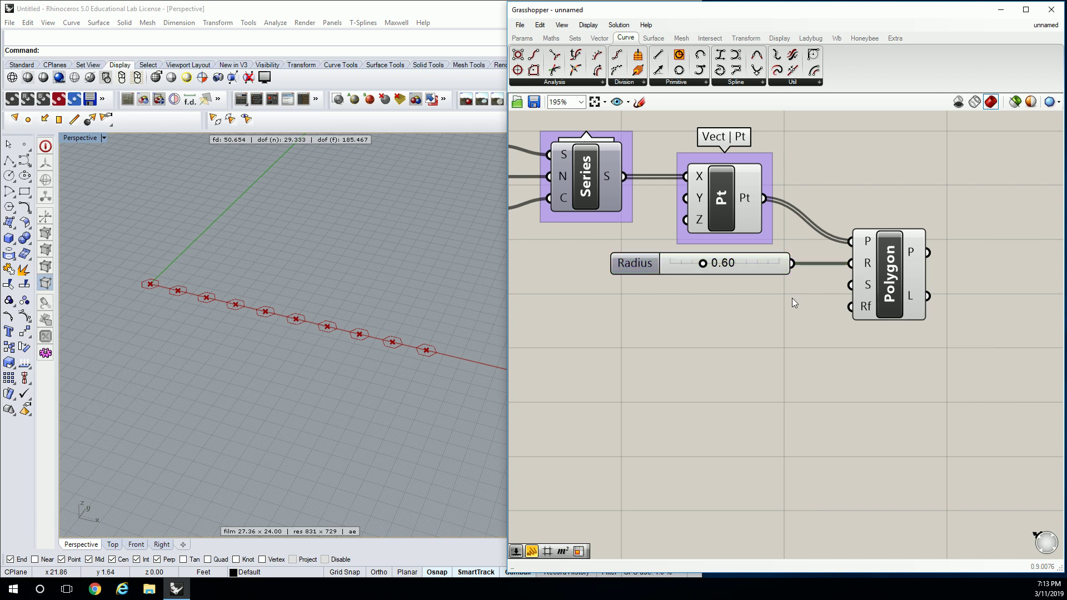
double_click(701, 299)
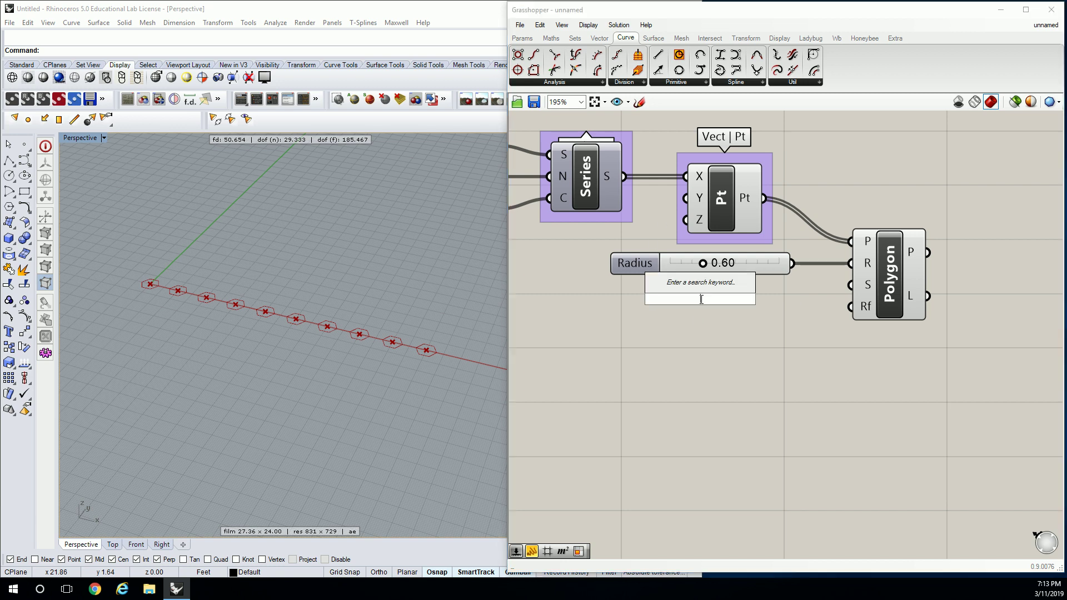
text(0<8)
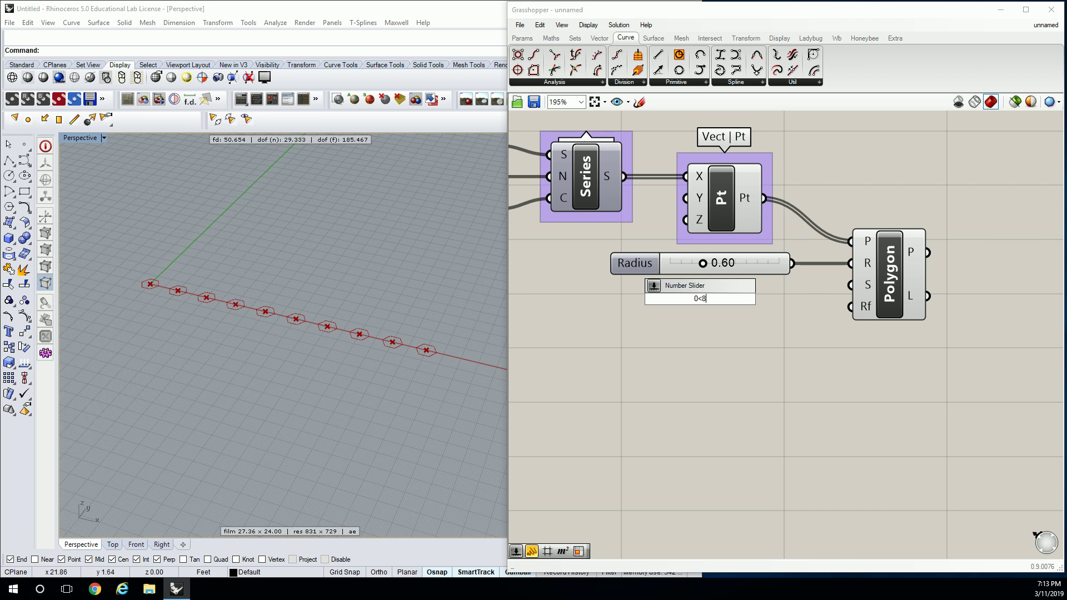
key(Return)
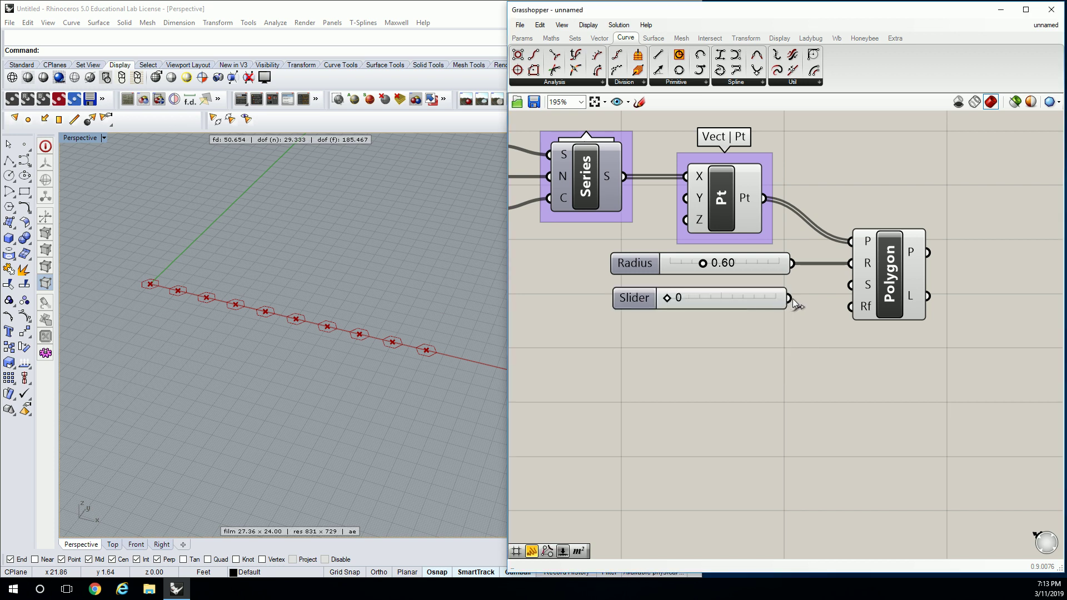
drag(789, 299, 848, 286)
drag(695, 301, 745, 302)
drag(661, 302, 646, 297)
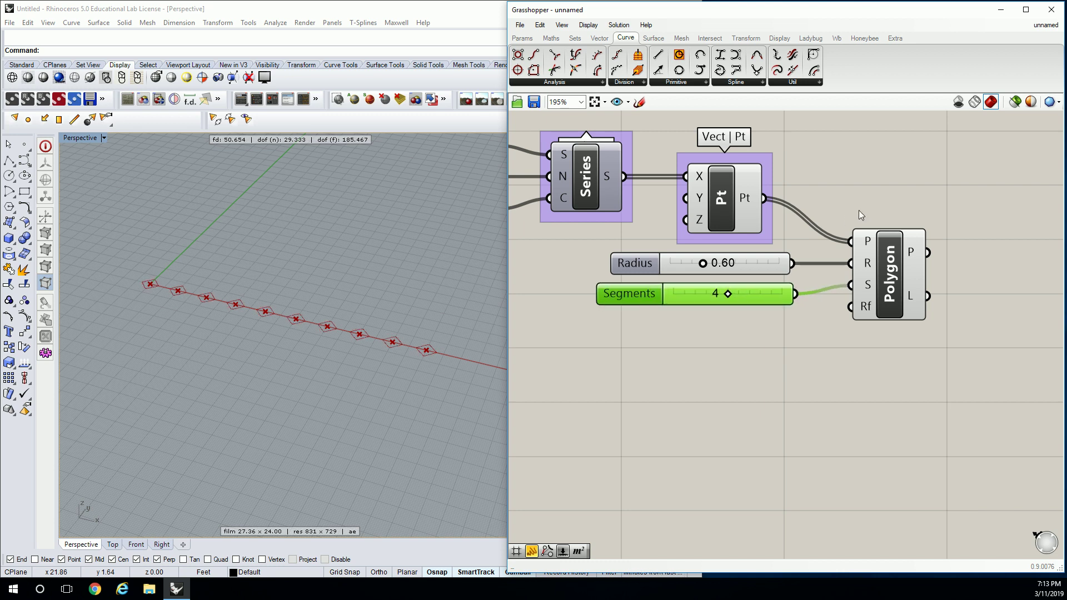
right_drag(860, 321, 805, 300)
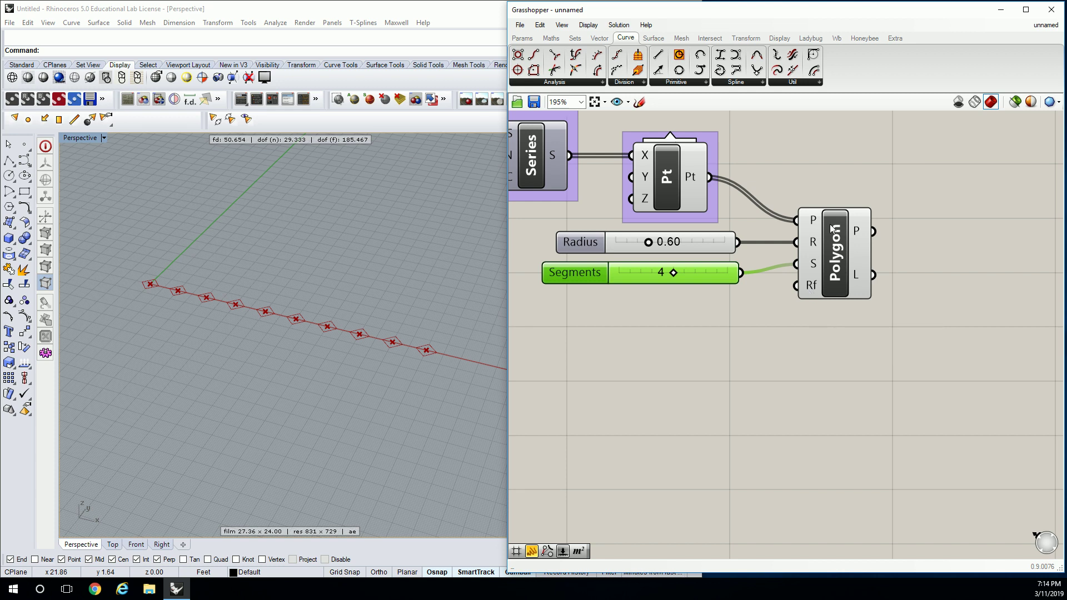
Group the Polygon component and name the group 'Crv | Prim'
click(826, 238)
key(ctrl+g)
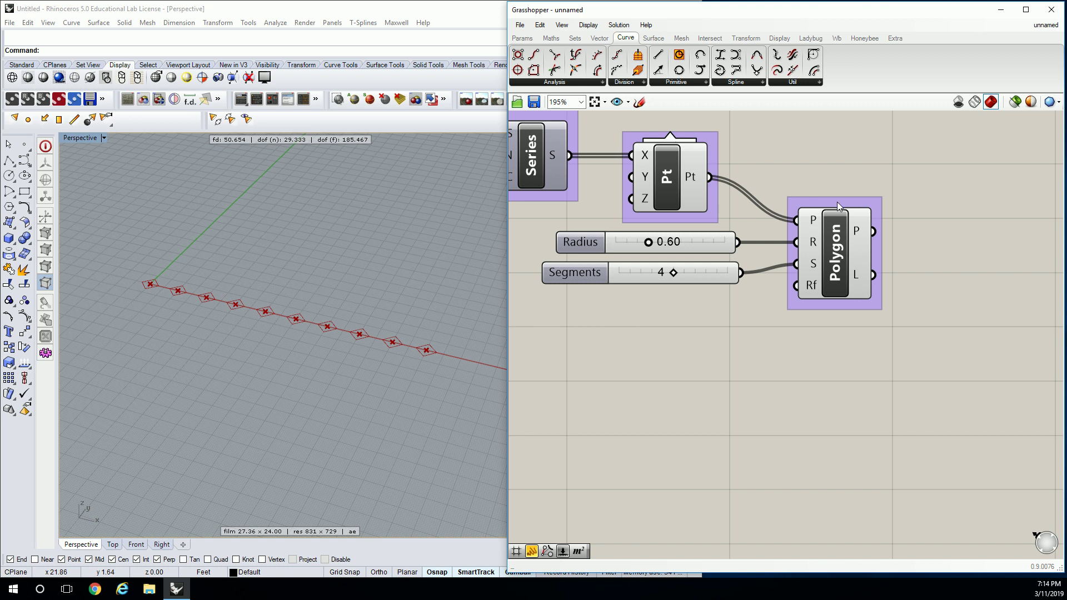
right_click(839, 207)
text(Crv )
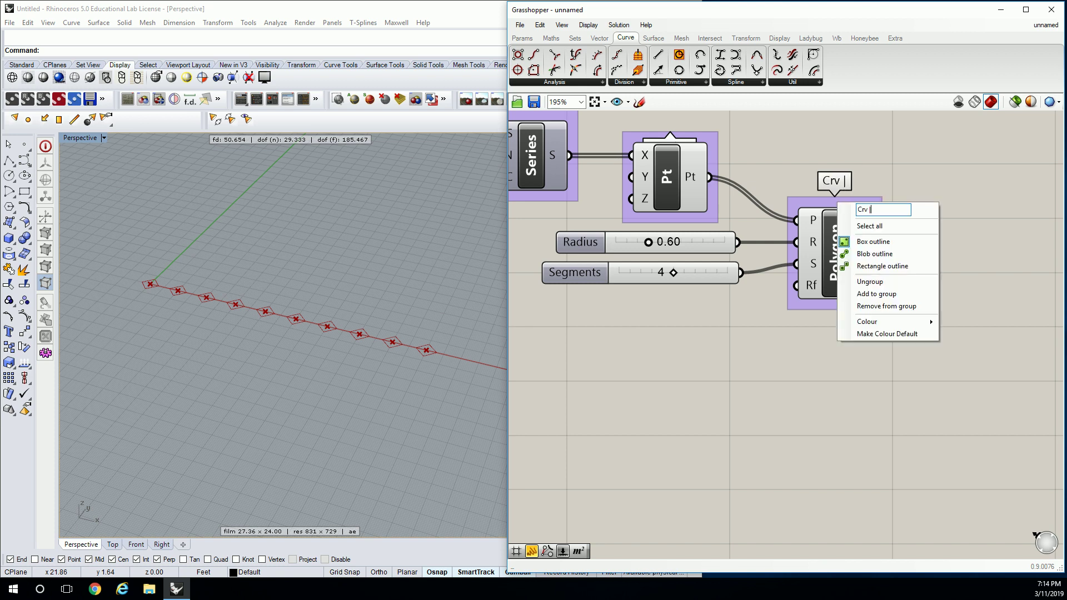
text(| Prim)
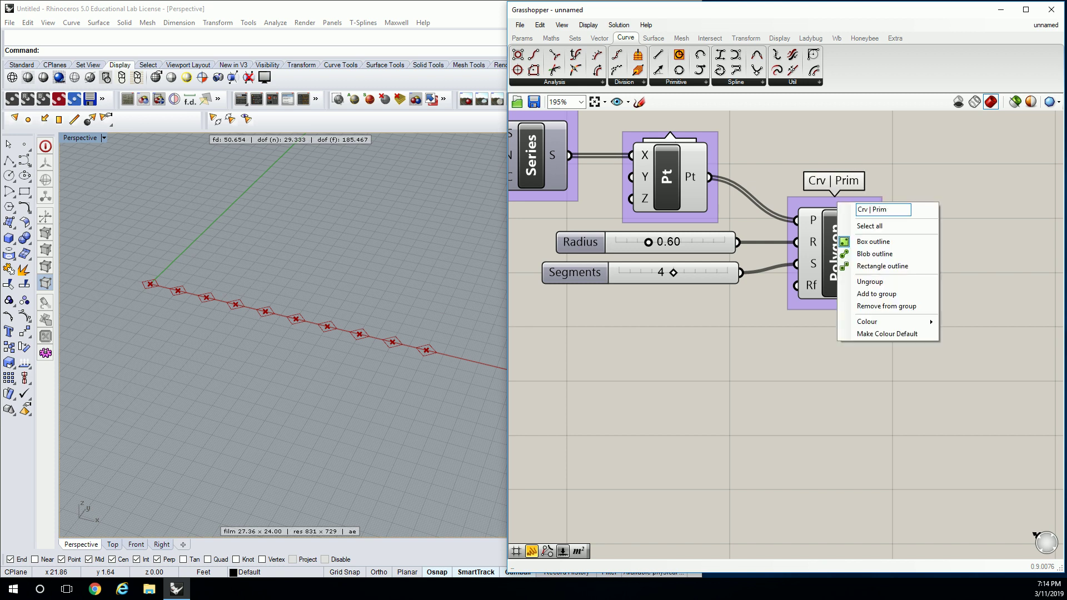
key(Return)
scroll(898, 167, down, 4)
right_drag(867, 184, 896, 216)
scroll(896, 216, up, 1)
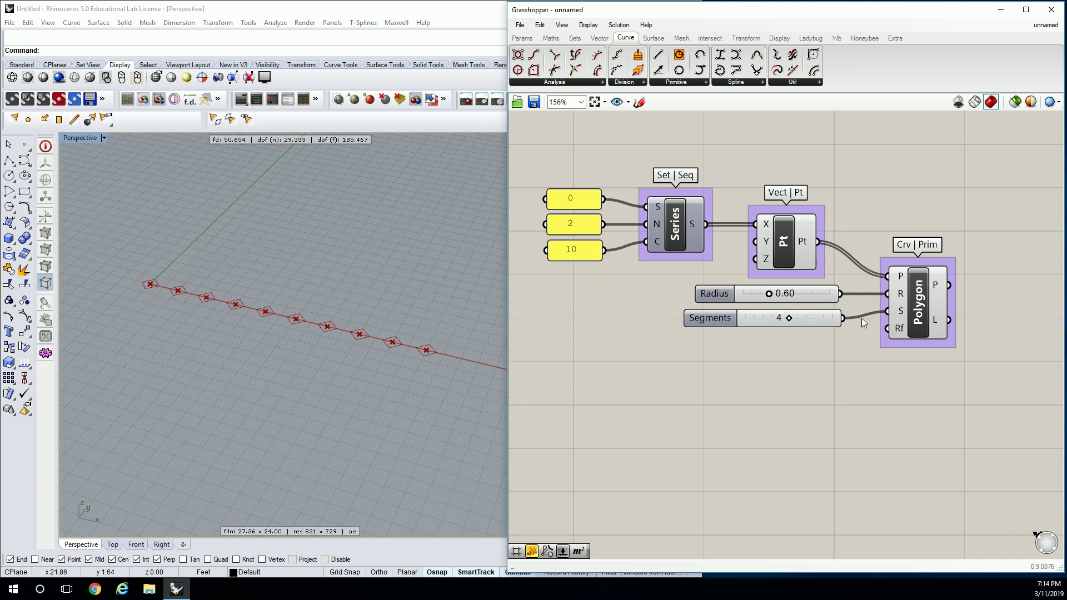
Drag the Radius slider from 0.60 to 0.75, enlarging the square outlines
mouse_move(769, 293)
mouse_down()
mouse_move(855, 290)
mouse_move(728, 304)
mouse_move(792, 300)
mouse_move(791, 312)
mouse_move(774, 309)
mouse_up()
right_drag(885, 223, 919, 202)
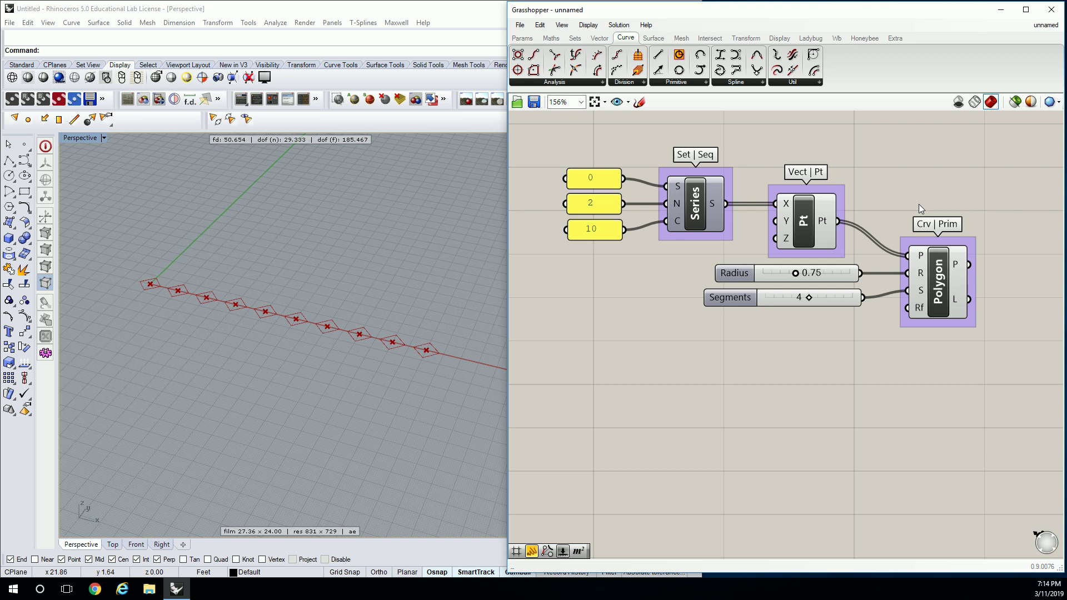
Bring the Polygon group into view and remove a mistakenly inserted Import 3DM component
right_drag(919, 205, 770, 228)
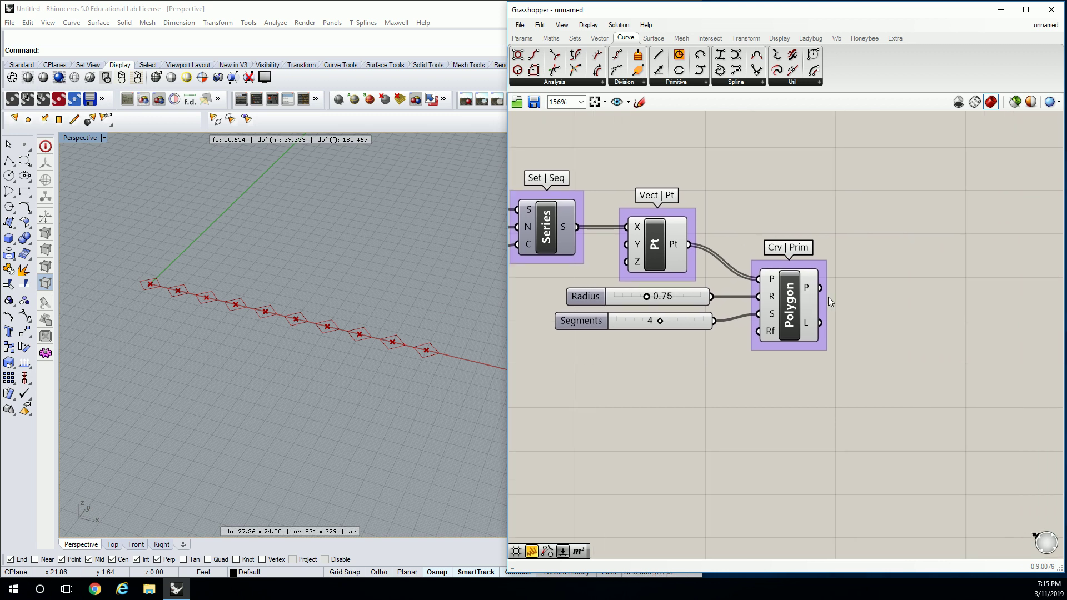
drag(829, 297, 705, 325)
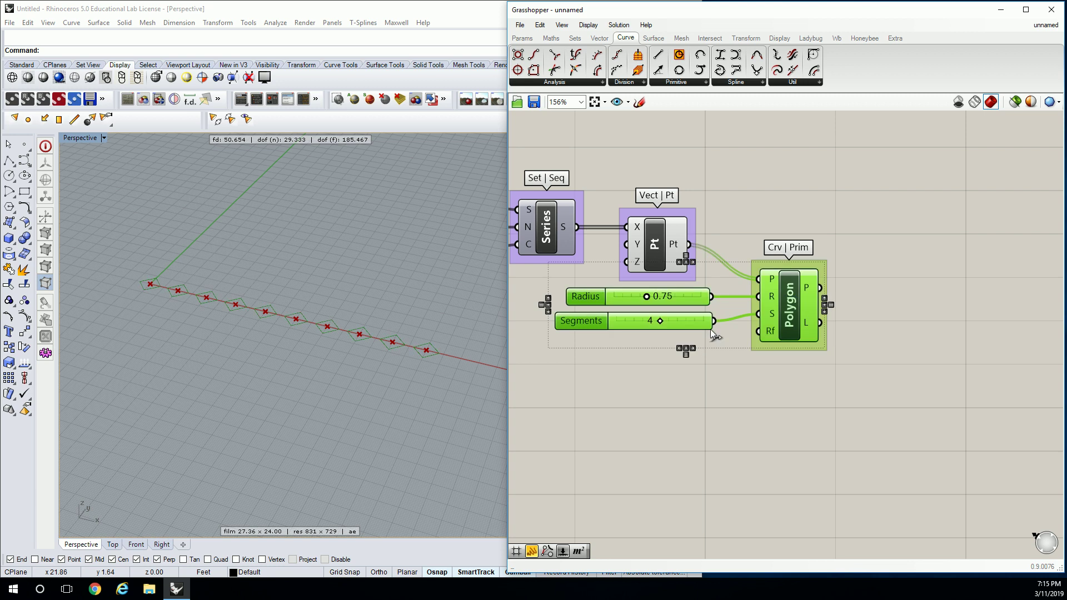
right_drag(726, 357, 746, 352)
click(738, 360)
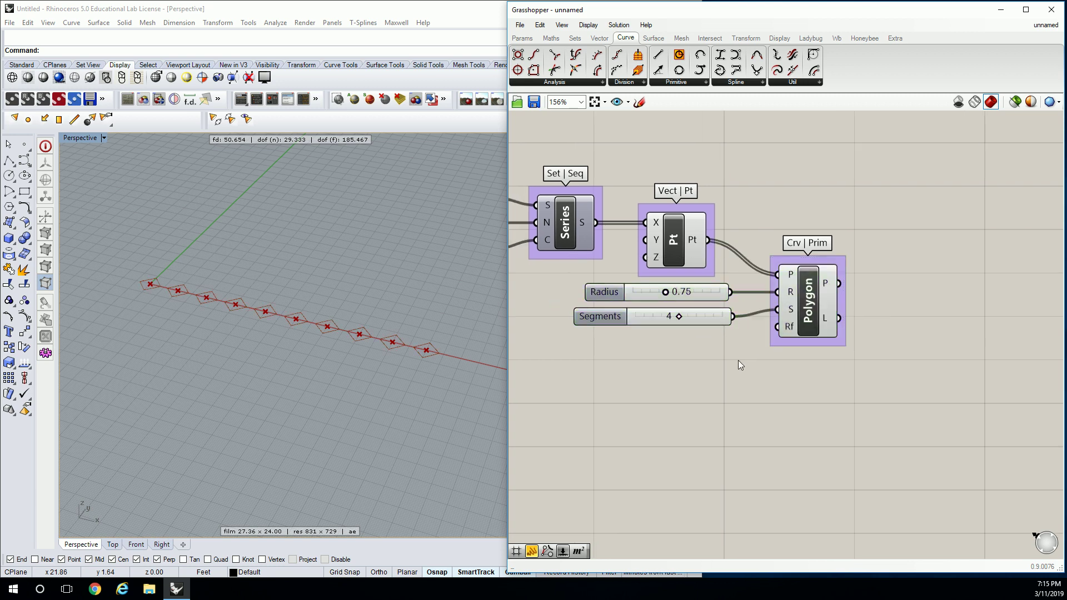
double_click(644, 366)
text(3)
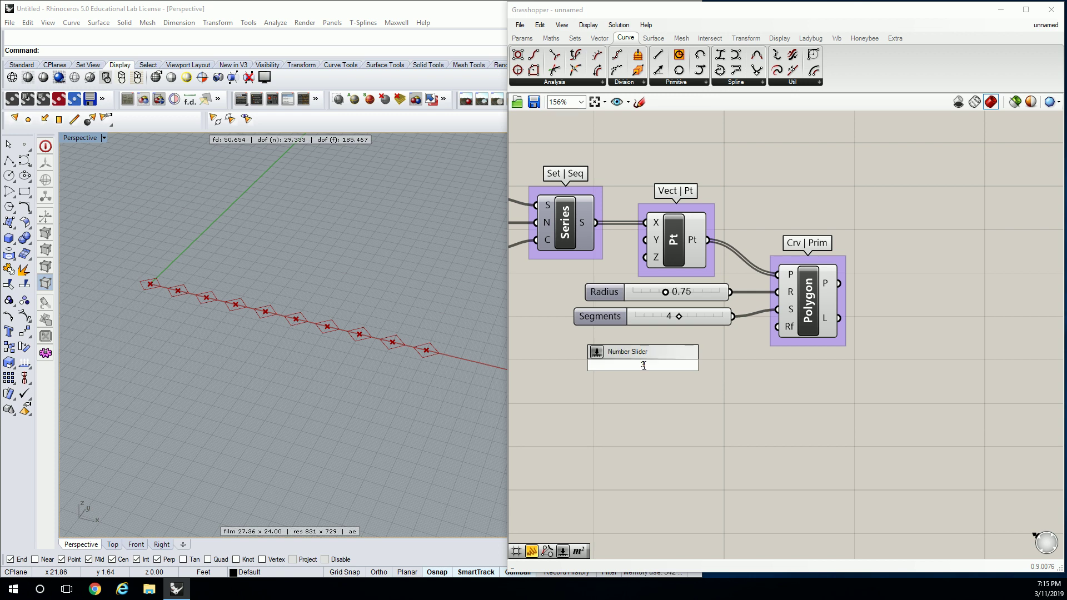
text(D)
key(Return)
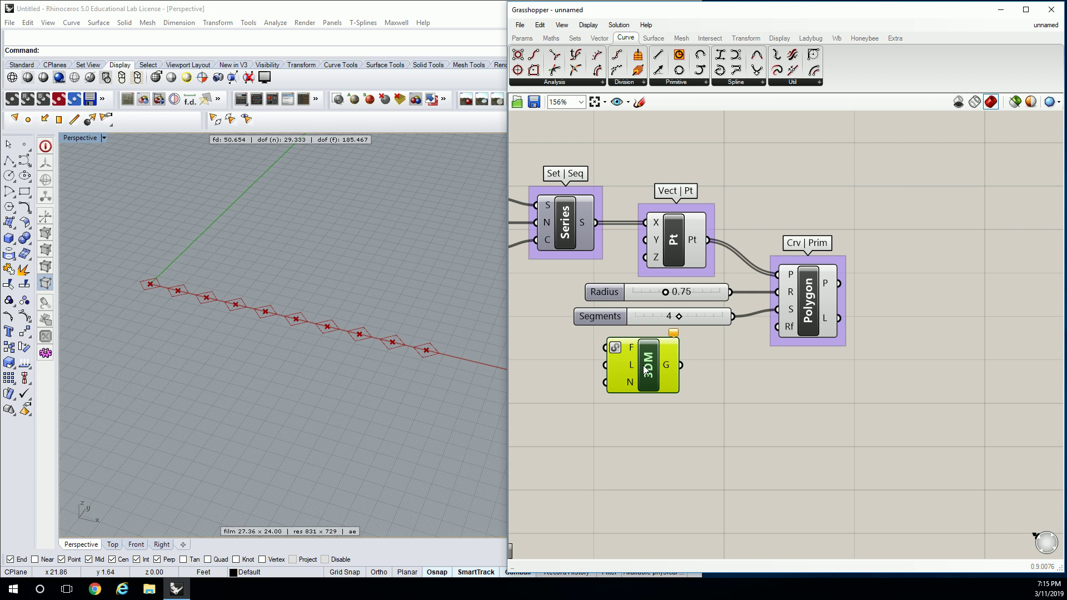
key(Delete)
Replace the old Segments slider with a new number slider set to 4, wired into Polygon
double_click(703, 375)
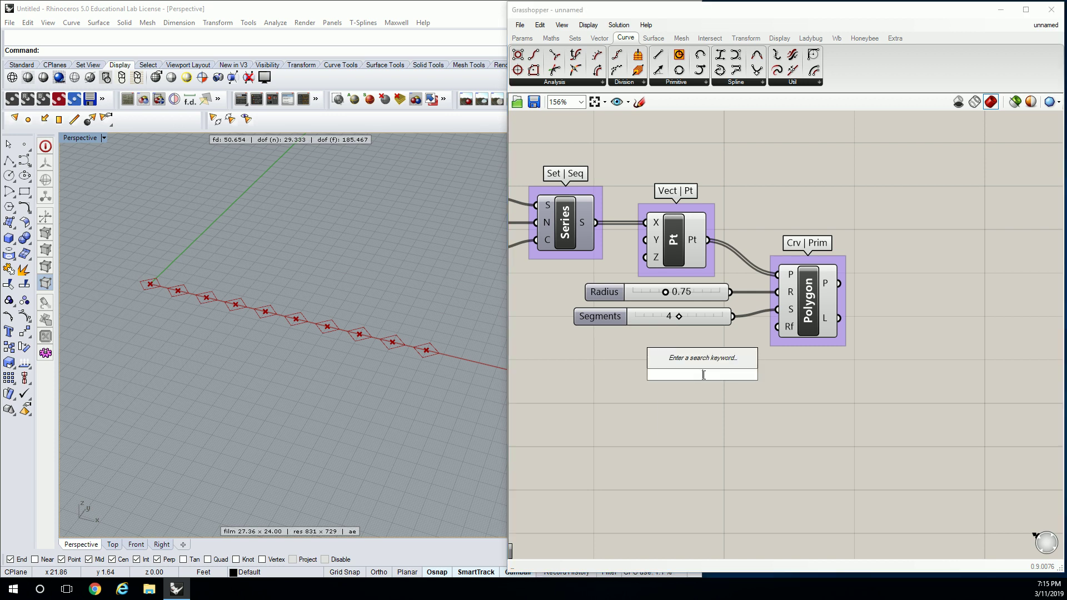
text(3<)
key(Return)
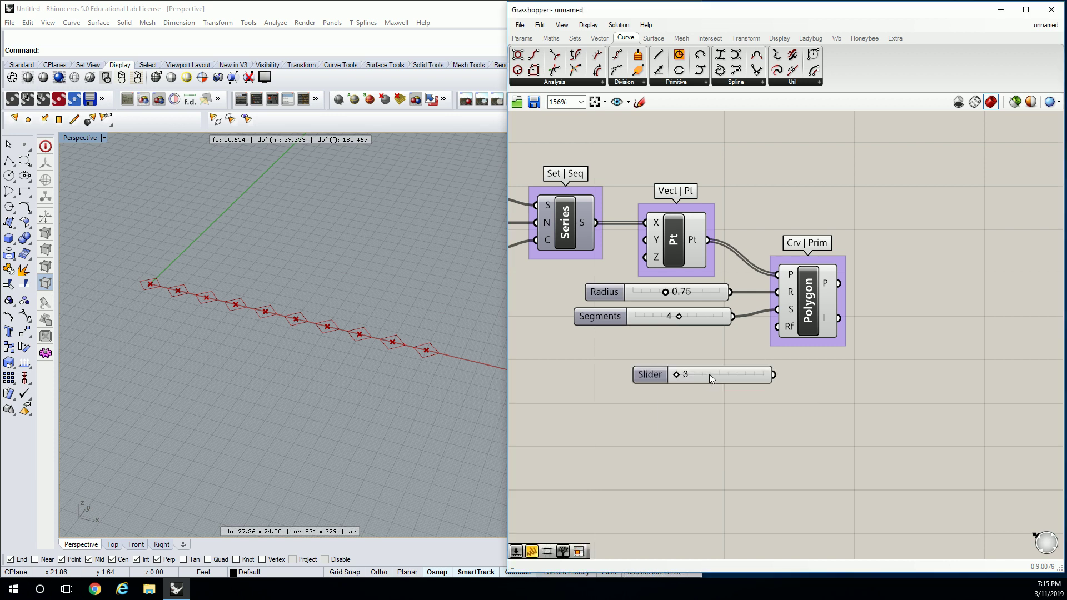
drag(763, 365, 778, 309)
click(702, 321)
key(Delete)
drag(705, 338, 656, 321)
click(689, 376)
click(721, 323)
drag(721, 323, 713, 323)
Duplicate the Radius, Segments and Polygon components and place the copies above the originals
drag(946, 262, 724, 337)
right_drag(724, 337, 742, 416)
alt+drag(825, 385, 853, 224)
click(841, 272)
right_drag(828, 267, 853, 271)
click(873, 204)
click(867, 367)
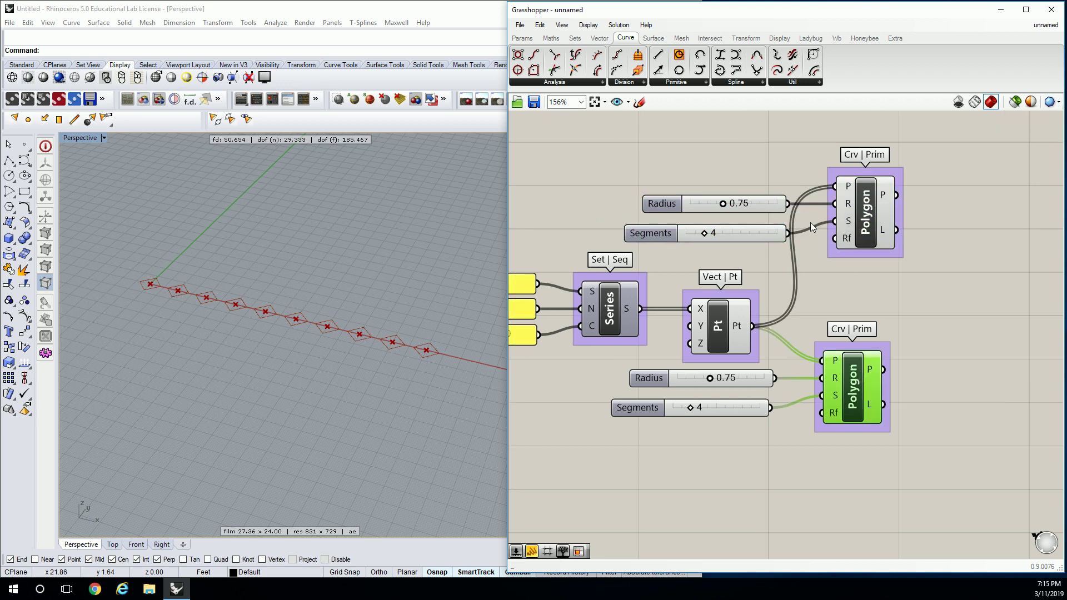
Set the upper group's Segments slider to 6 and zoom into the Rhino viewport
drag(706, 234, 736, 236)
right_drag(339, 355, 388, 349)
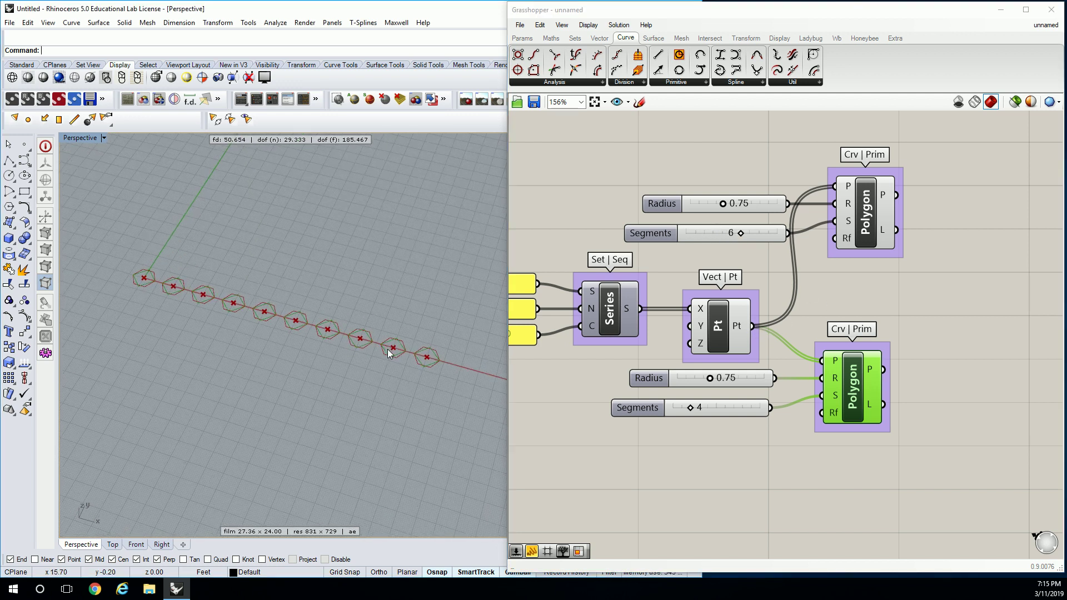
scroll(388, 349, up, 10)
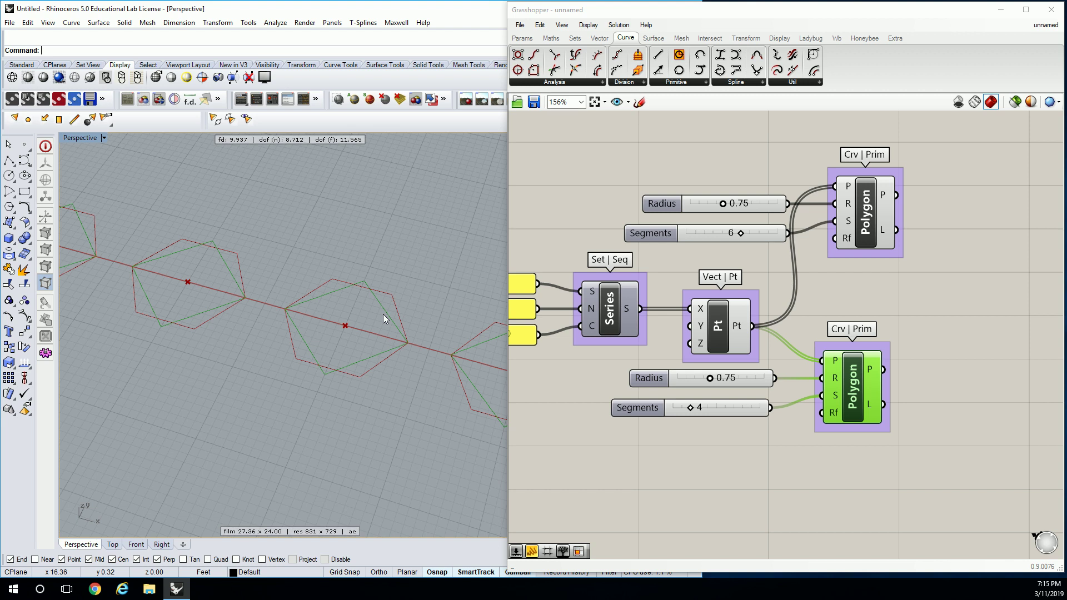
Move the lower Radius, Segments and Polygon group further down the canvas
click(830, 275)
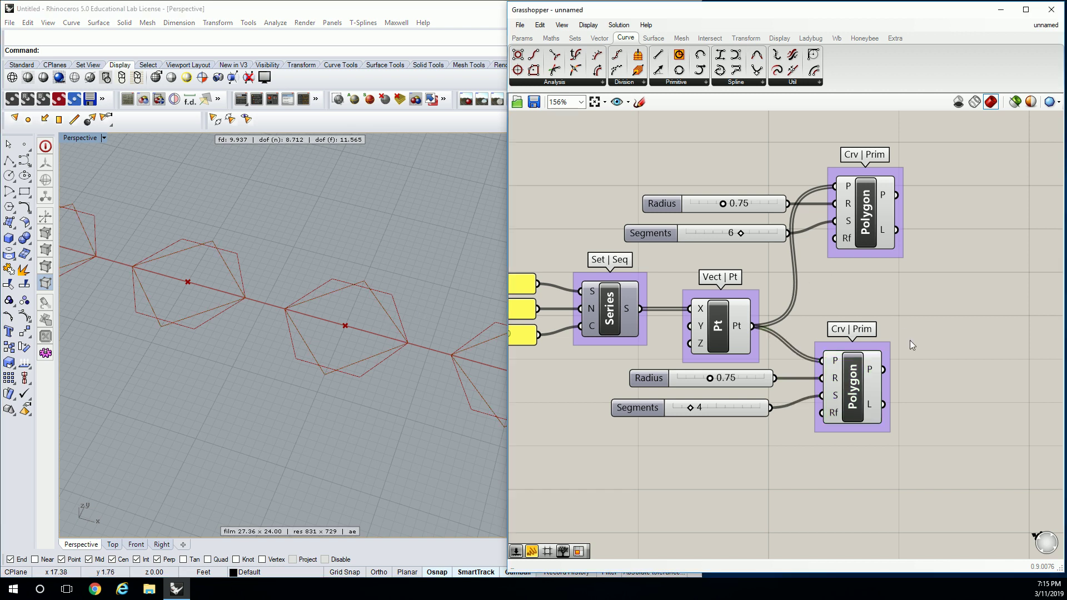
right_drag(907, 472, 859, 399)
drag(858, 399, 569, 297)
drag(801, 310, 810, 362)
scroll(807, 247, down, 2)
scroll(822, 248, up, 2)
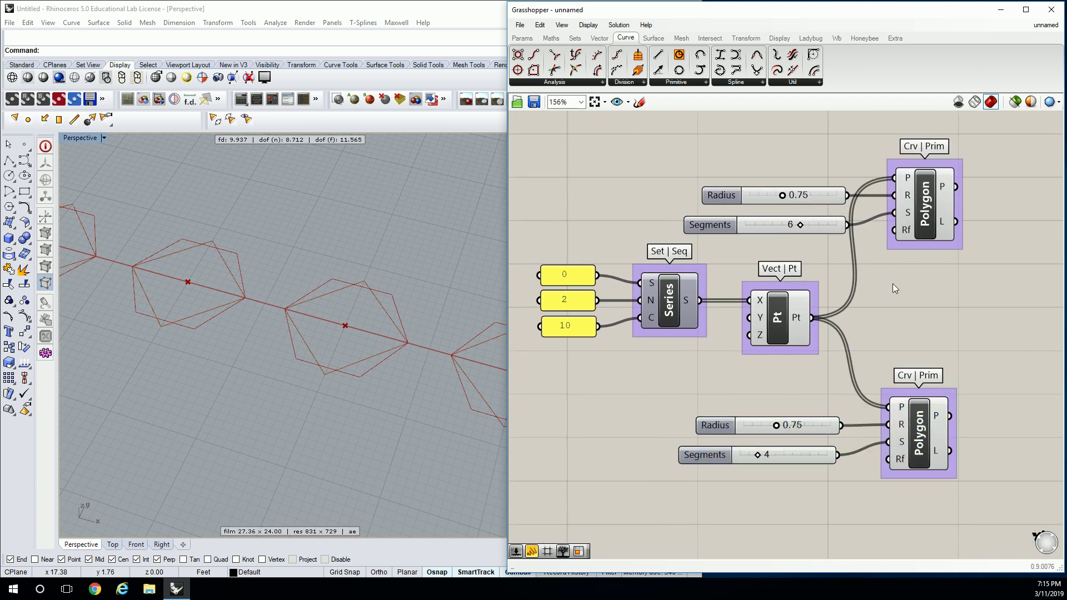